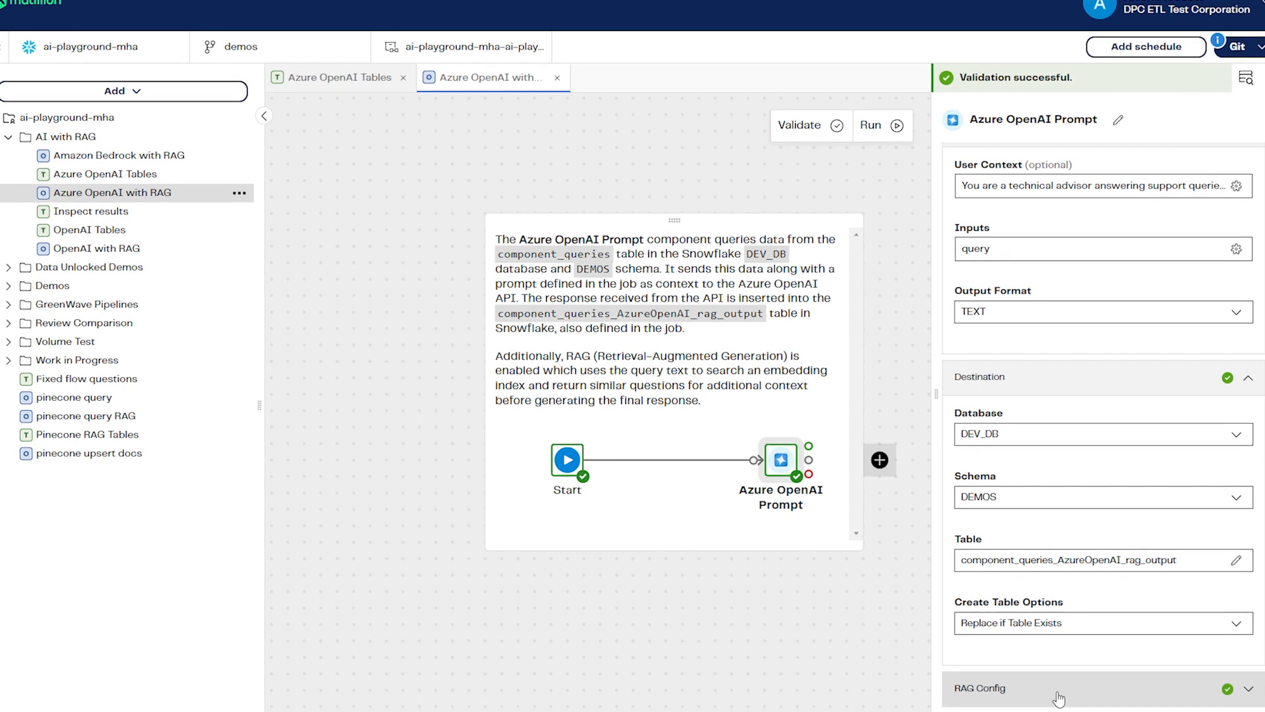
Step: Expand the Azure OpenAI Prompt component's RAG Config section and review its search, embedding and vector database settings
{"action": "left_click", "coordinate": [1058, 692]}
{"action": "scroll", "coordinate": [1125, 509], "scroll_direction": "down", "scroll_amount": 5}
{"action": "scroll", "coordinate": [1138, 501], "scroll_direction": "down", "scroll_amount": 3}
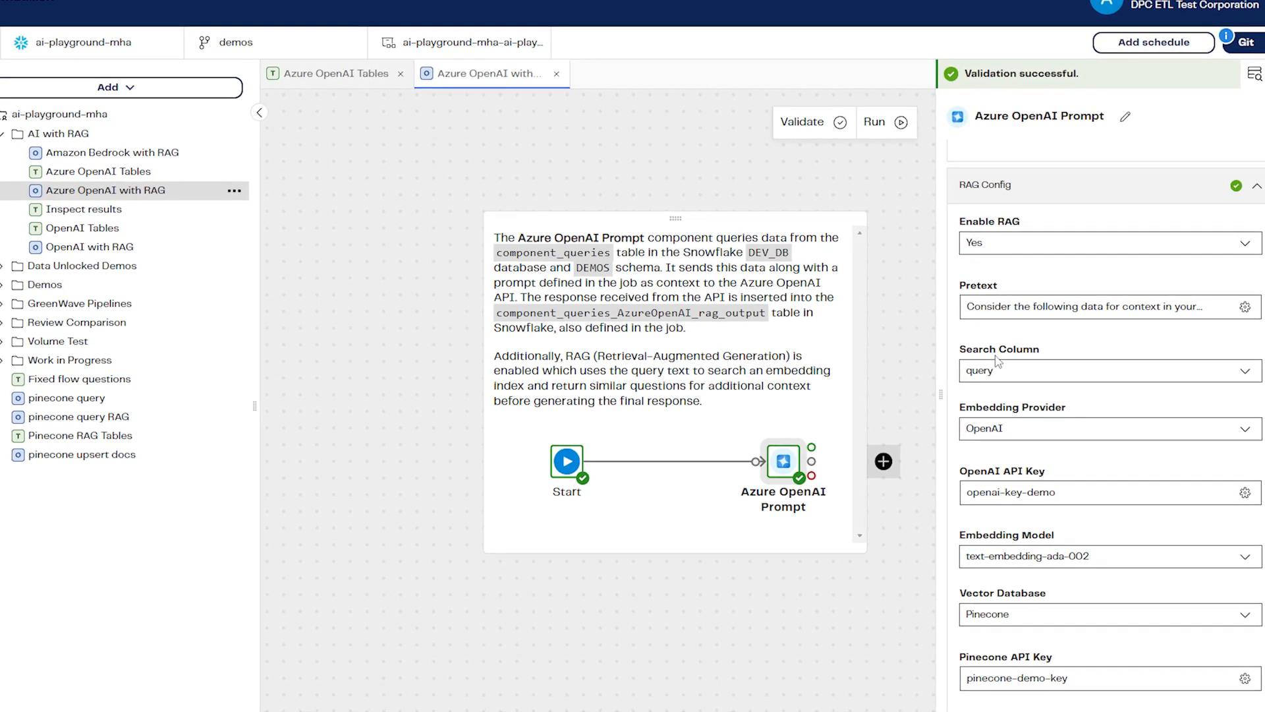
{"action": "scroll", "coordinate": [1097, 424], "scroll_direction": "down", "scroll_amount": 2}
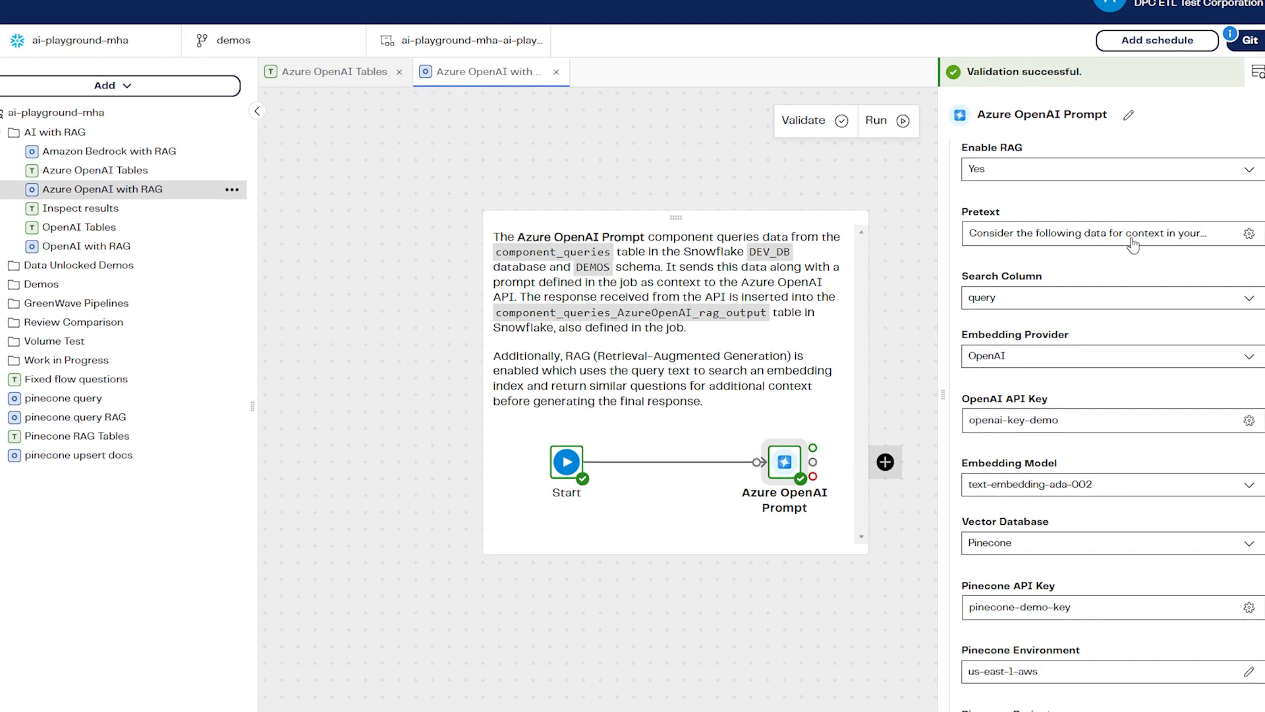
{"action": "scroll", "coordinate": [1114, 402], "scroll_direction": "down", "scroll_amount": 2}
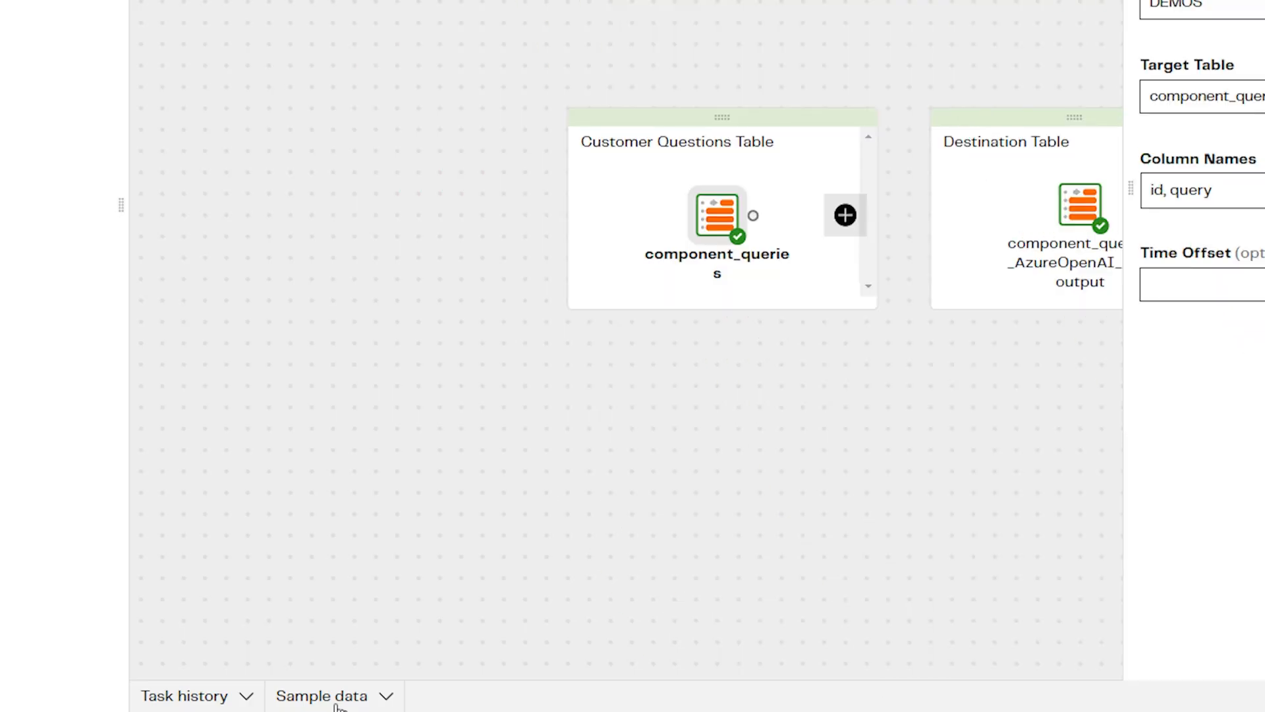
Step: Sample the data of the component_queries table and look through the customer questions it returns
{"action": "left_click", "coordinate": [338, 703]}
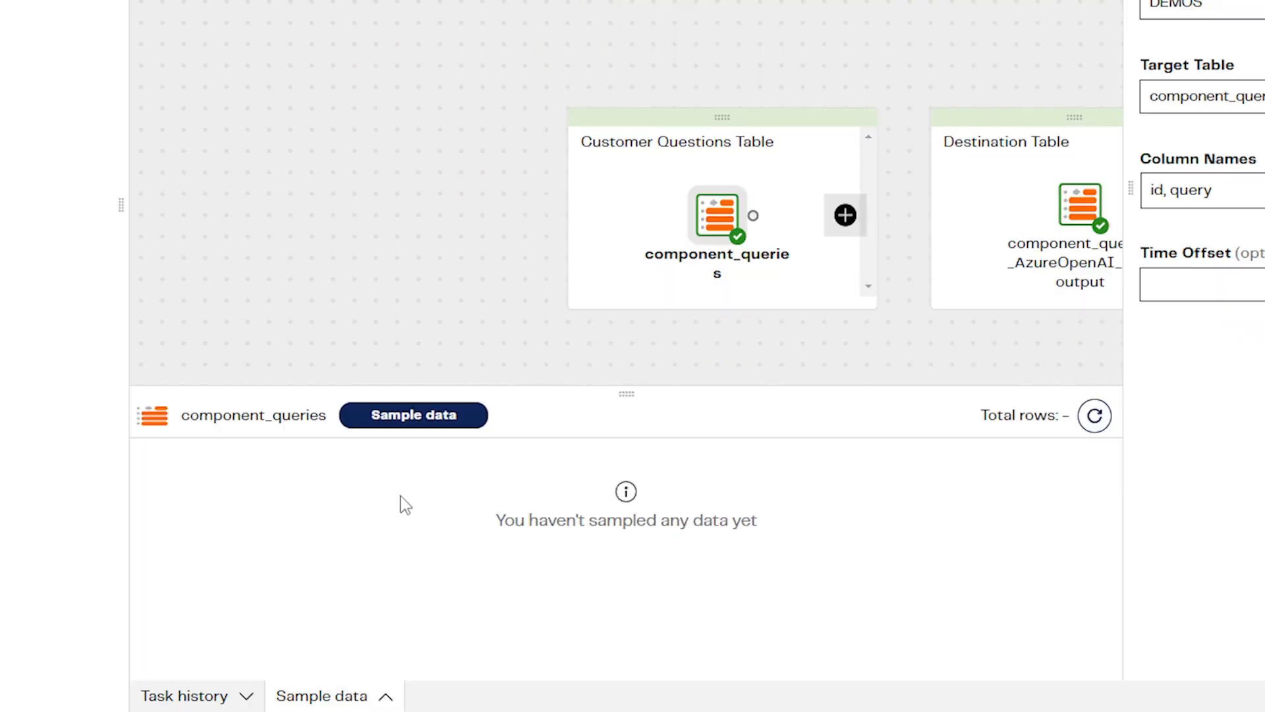
{"action": "left_click", "coordinate": [414, 416]}
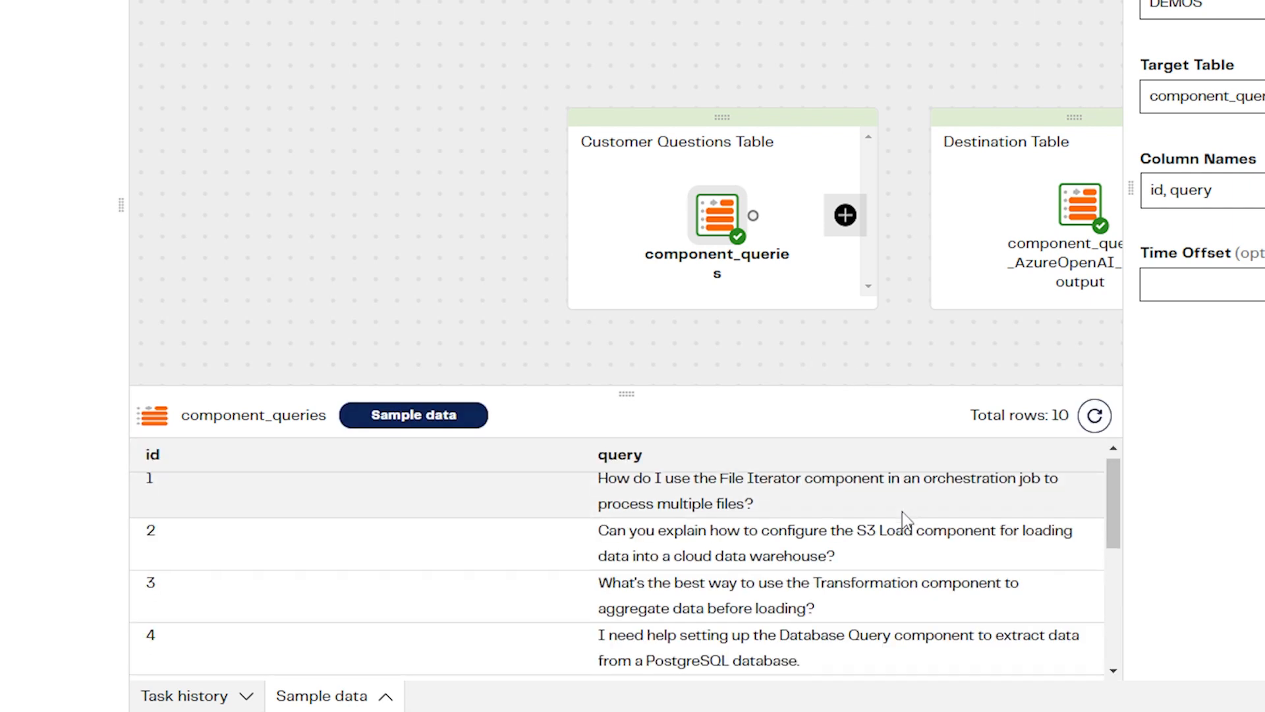
{"action": "scroll", "coordinate": [903, 511], "scroll_direction": "down", "scroll_amount": 2}
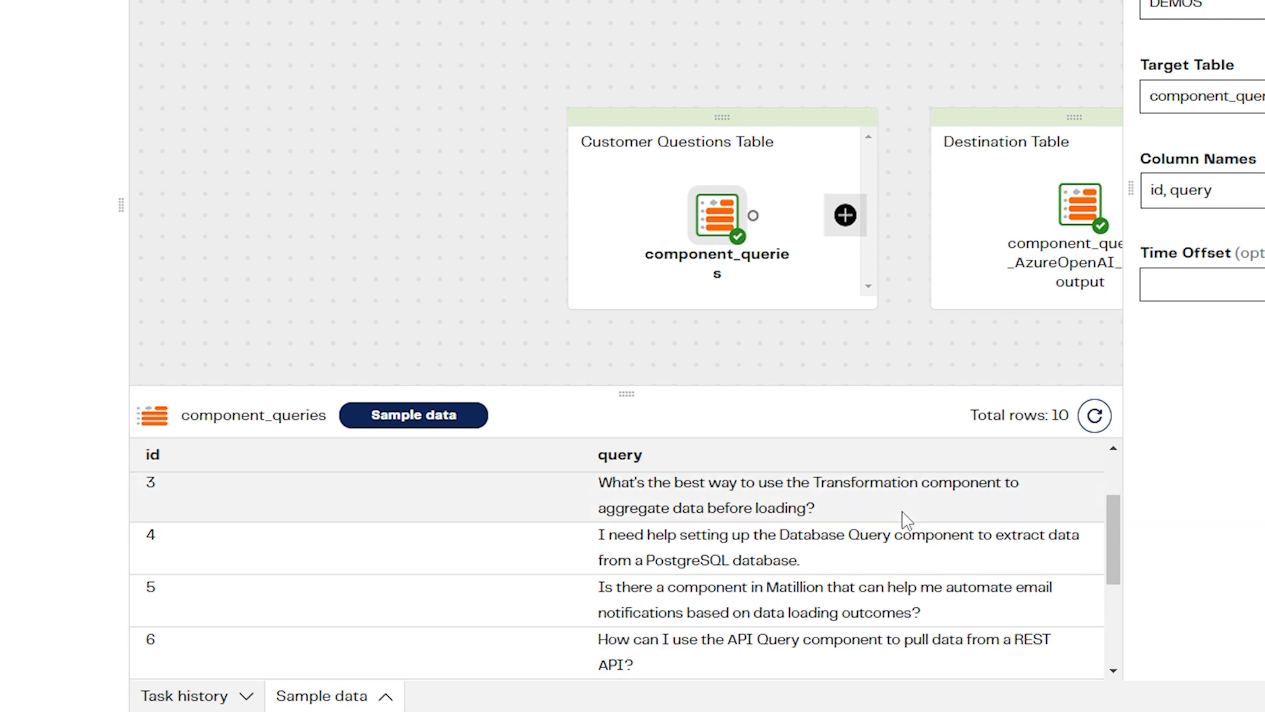
{"action": "scroll", "coordinate": [902, 511], "scroll_direction": "up", "scroll_amount": 2}
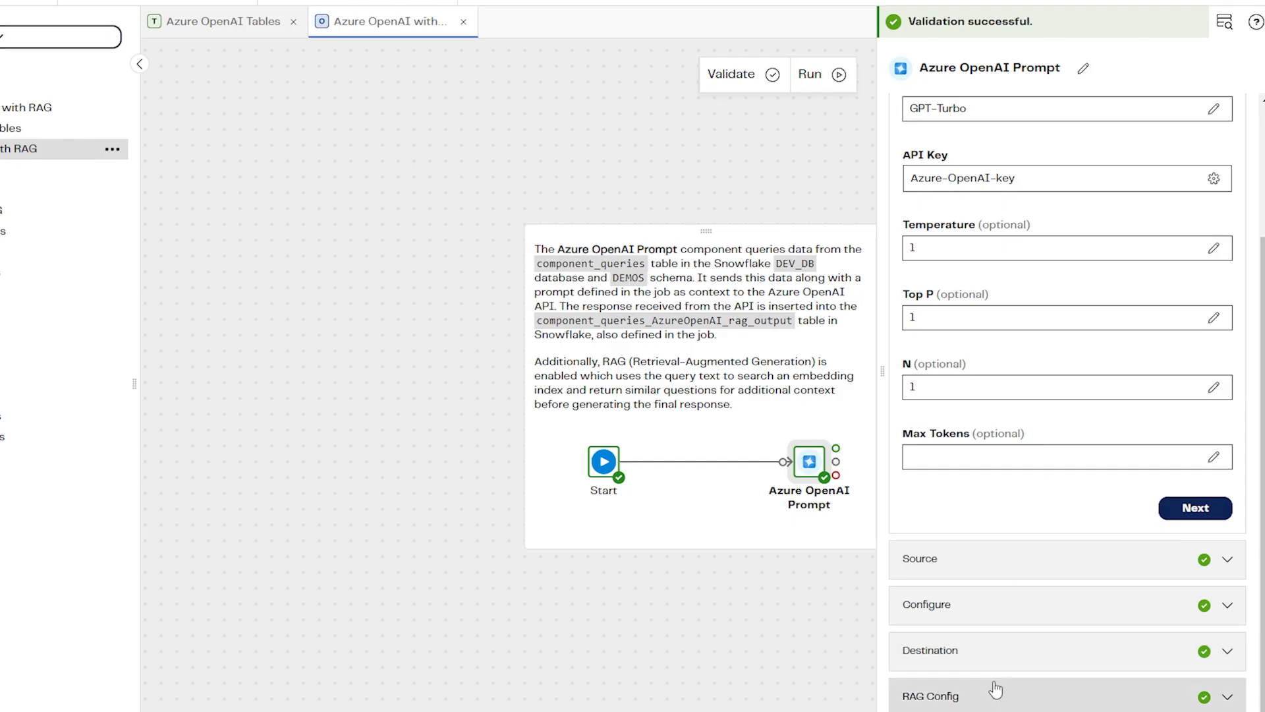
Step: Expand the prompt component's RAG Config section and view the available embedding models without changing the selection
{"action": "left_click", "coordinate": [996, 690]}
{"action": "scroll", "coordinate": [1050, 468], "scroll_direction": "down", "scroll_amount": 8}
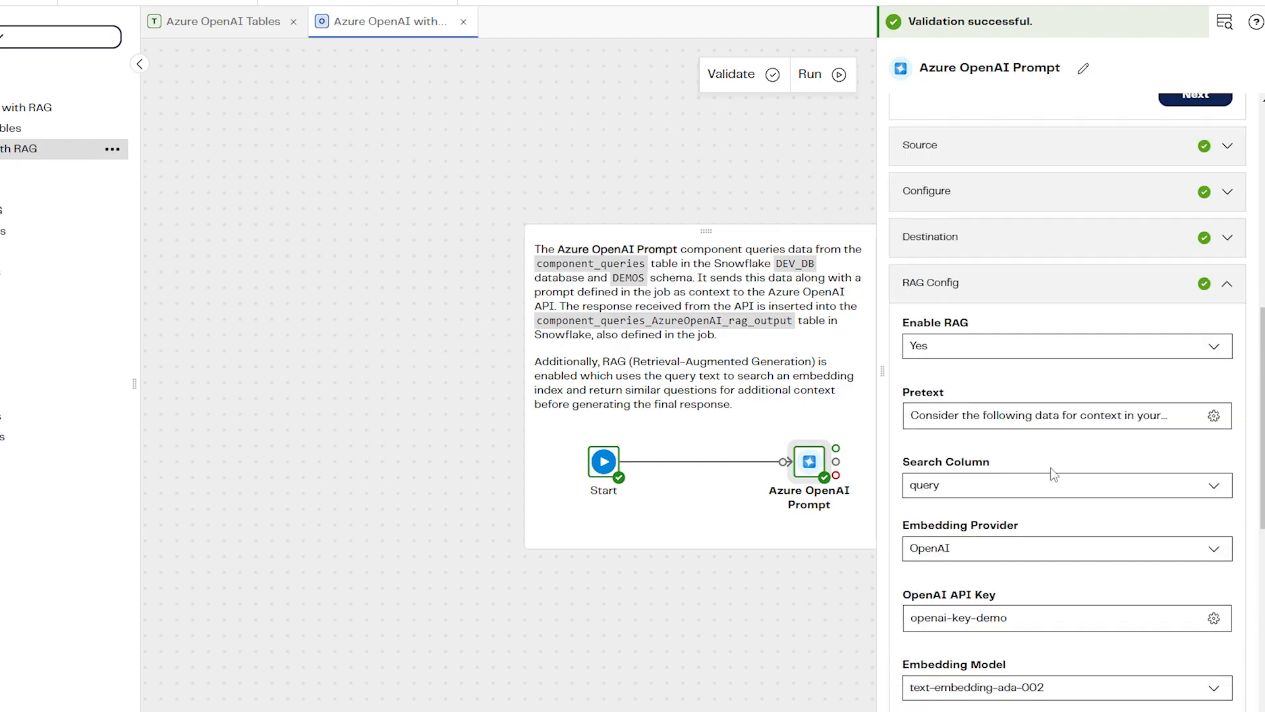
{"action": "left_click", "coordinate": [971, 545]}
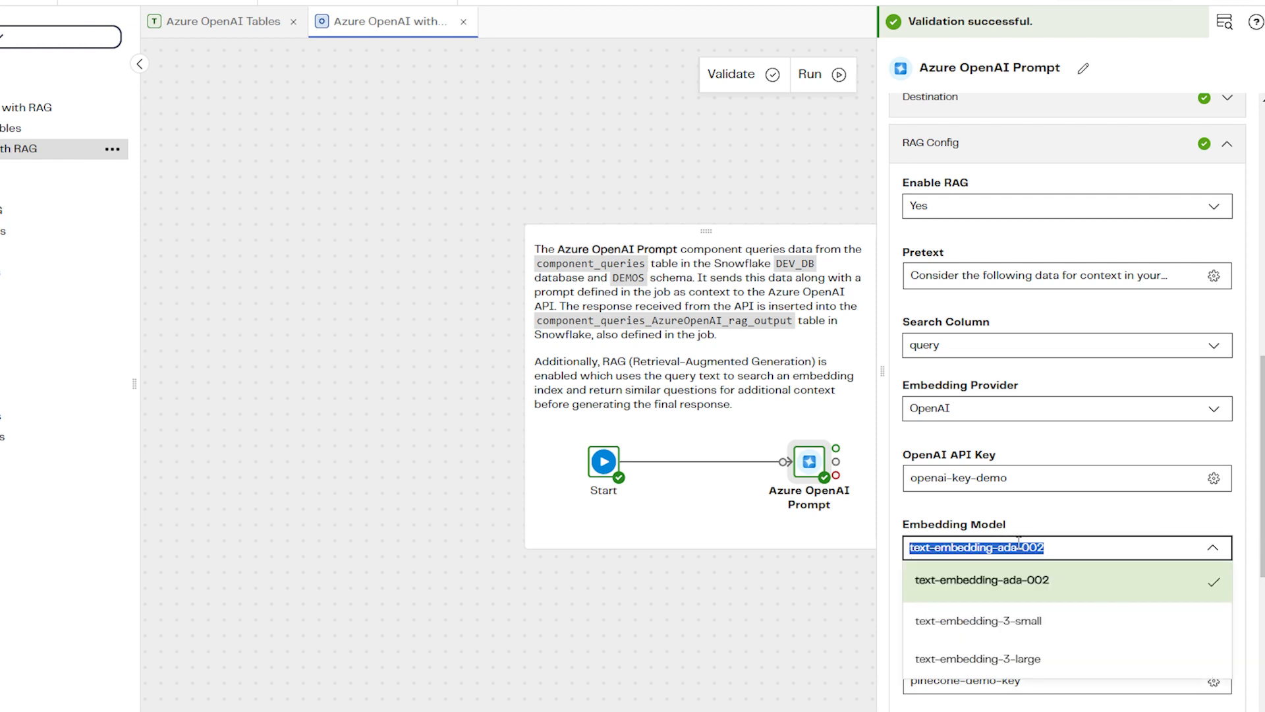
{"action": "left_click", "coordinate": [1032, 520]}
Step: Review the Pinecone connection, index, namespace, Top K and data lookup settings in RAG Config
{"action": "scroll", "coordinate": [988, 520], "scroll_direction": "down", "scroll_amount": 3}
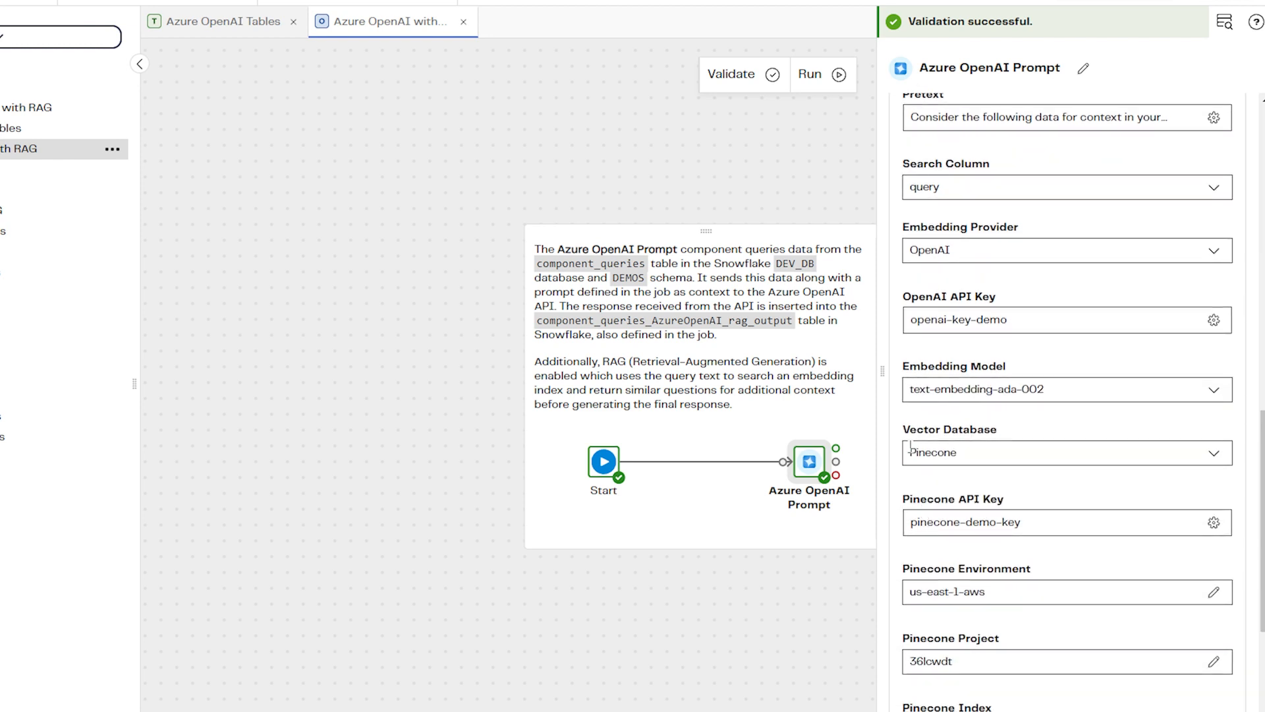
{"action": "scroll", "coordinate": [919, 446], "scroll_direction": "down", "scroll_amount": 1}
{"action": "scroll", "coordinate": [1015, 436], "scroll_direction": "down", "scroll_amount": 1}
{"action": "scroll", "coordinate": [1019, 434], "scroll_direction": "up", "scroll_amount": 1}
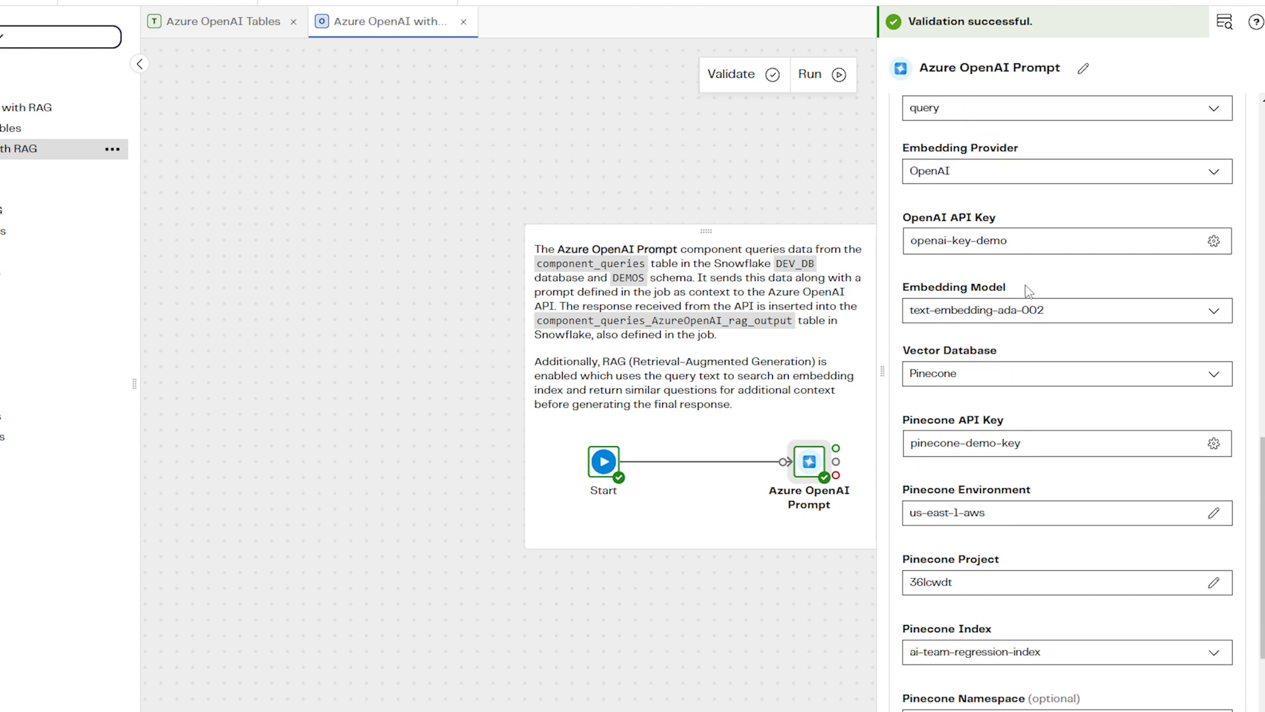
{"action": "scroll", "coordinate": [1038, 448], "scroll_direction": "down", "scroll_amount": 3}
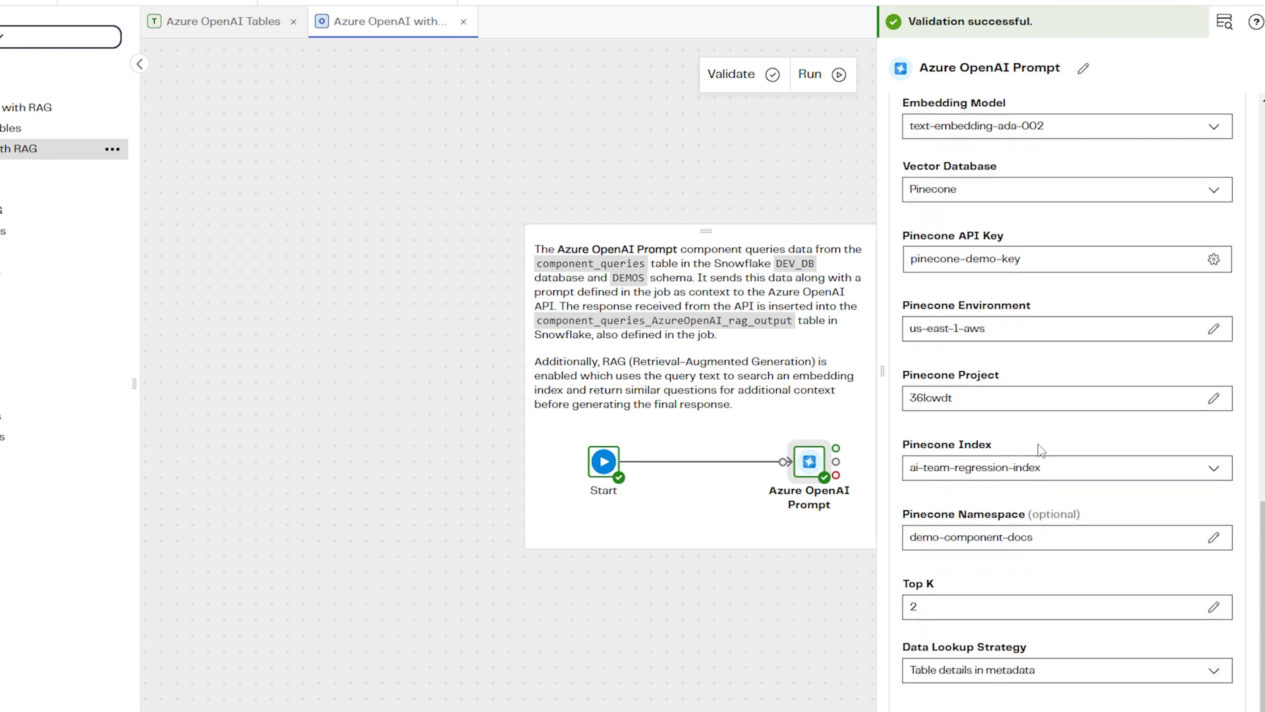
{"action": "scroll", "coordinate": [1043, 452], "scroll_direction": "up", "scroll_amount": 2}
{"action": "scroll", "coordinate": [1043, 453], "scroll_direction": "up", "scroll_amount": 6}
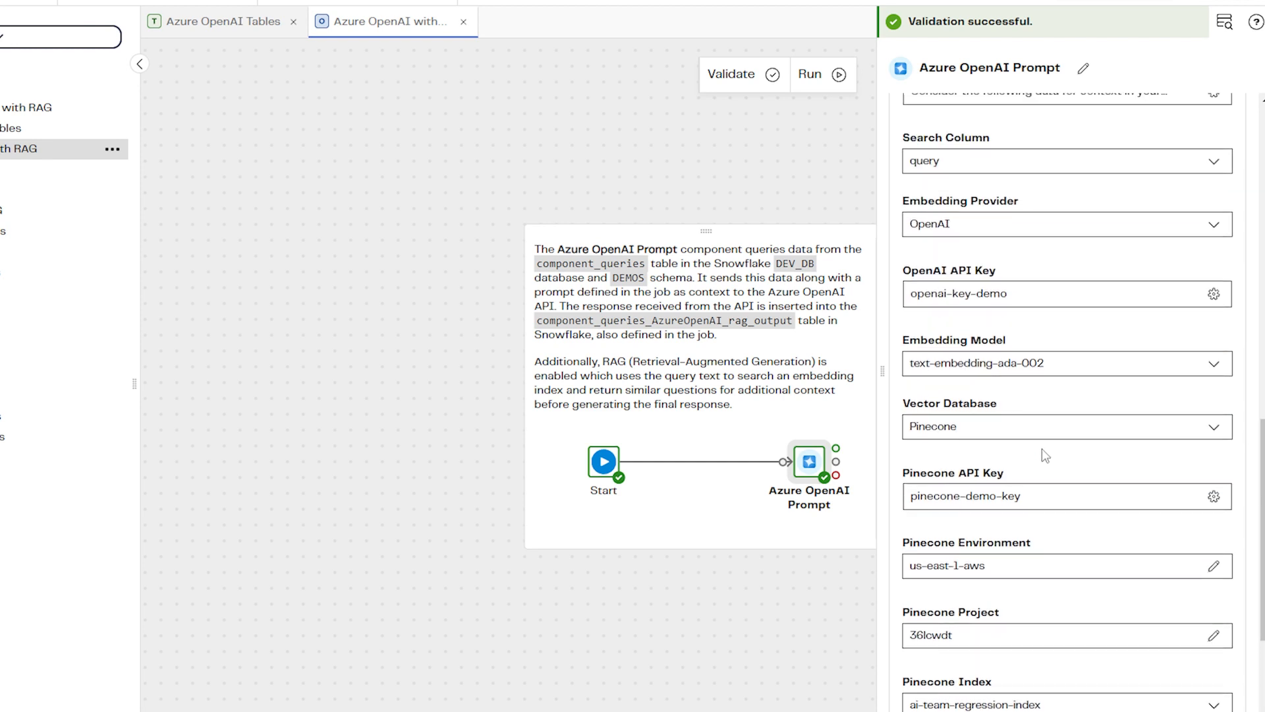
{"action": "scroll", "coordinate": [1042, 453], "scroll_direction": "up", "scroll_amount": 1}
{"action": "scroll", "coordinate": [1043, 453], "scroll_direction": "down", "scroll_amount": 5}
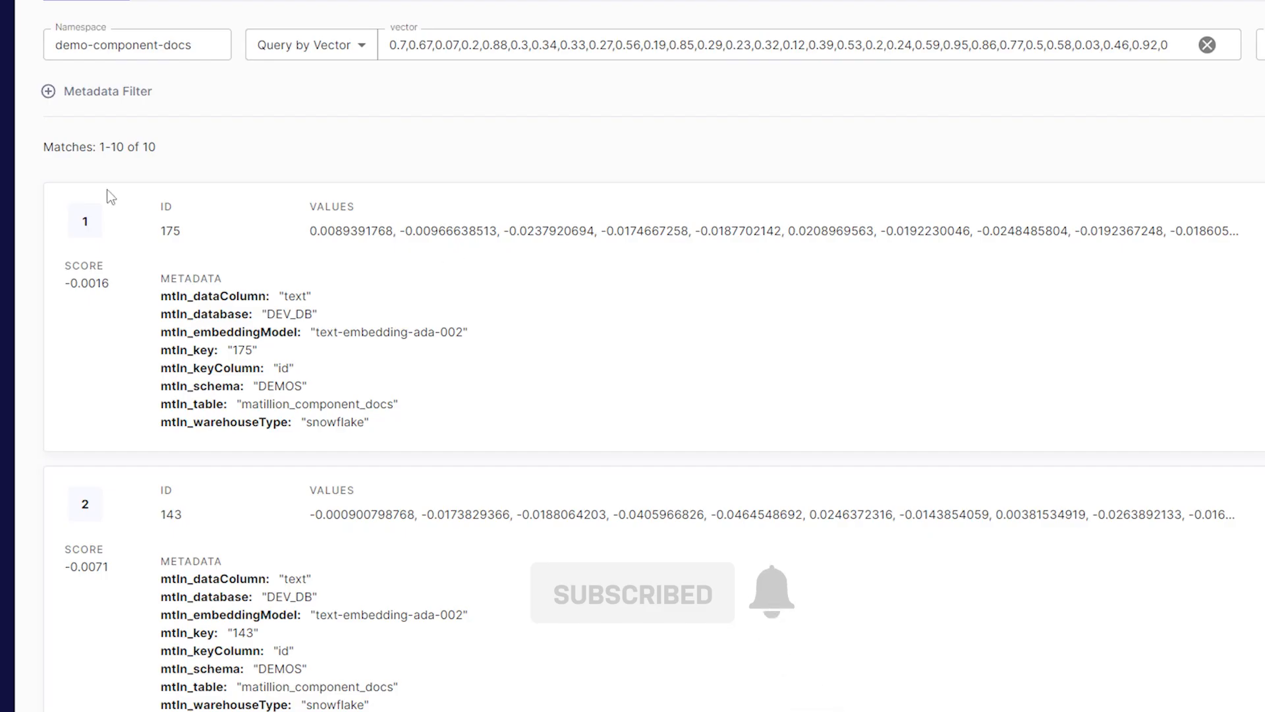
Step: In the Pinecone console, view the available namespaces and examine the metadata of the demo-component-docs records
{"action": "left_click", "coordinate": [193, 39]}
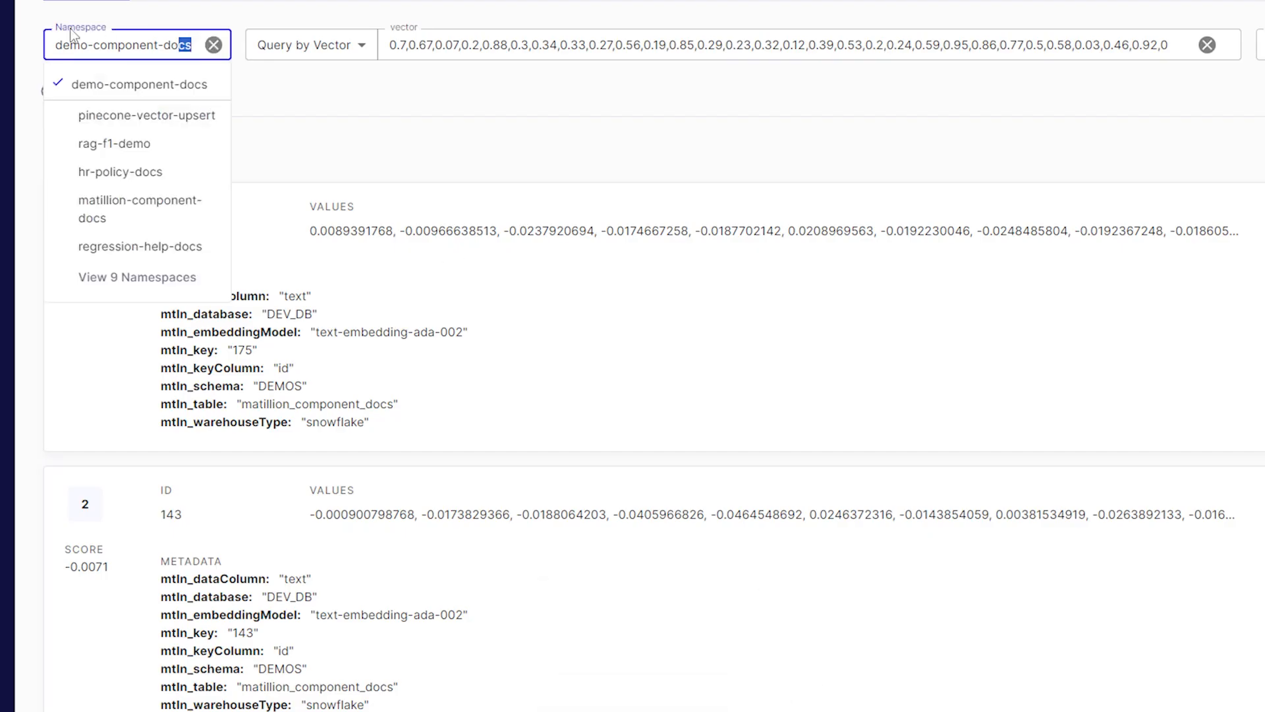
{"action": "left_click", "coordinate": [369, 103]}
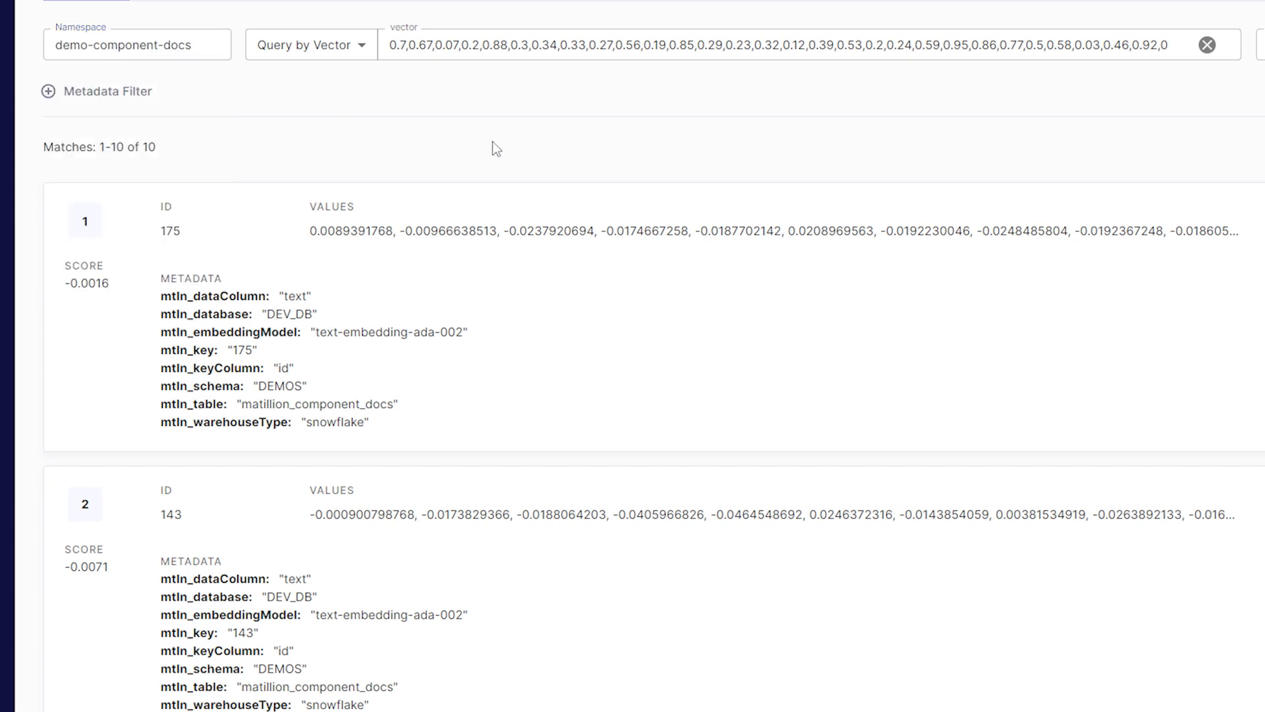
{"action": "scroll", "coordinate": [494, 145], "scroll_direction": "down", "scroll_amount": 3}
{"action": "scroll", "coordinate": [492, 140], "scroll_direction": "down", "scroll_amount": 2}
{"action": "scroll", "coordinate": [492, 140], "scroll_direction": "down", "scroll_amount": 3}
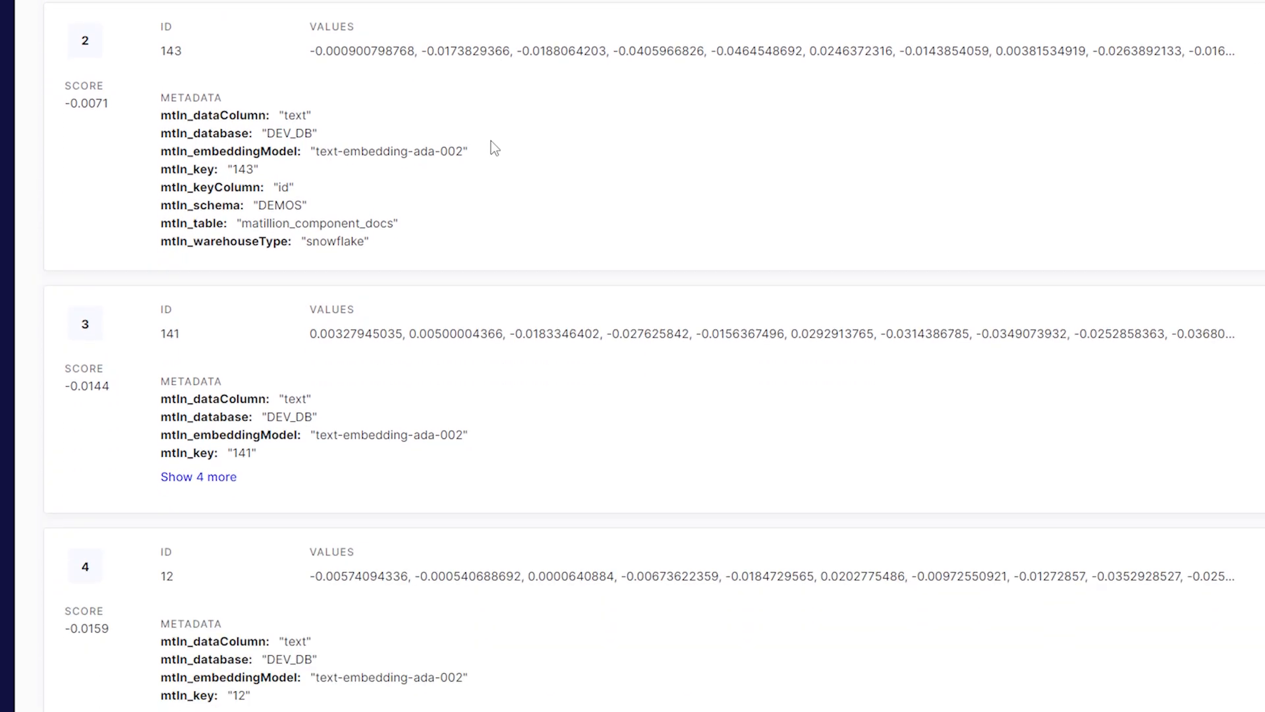
{"action": "scroll", "coordinate": [492, 140], "scroll_direction": "down", "scroll_amount": 1}
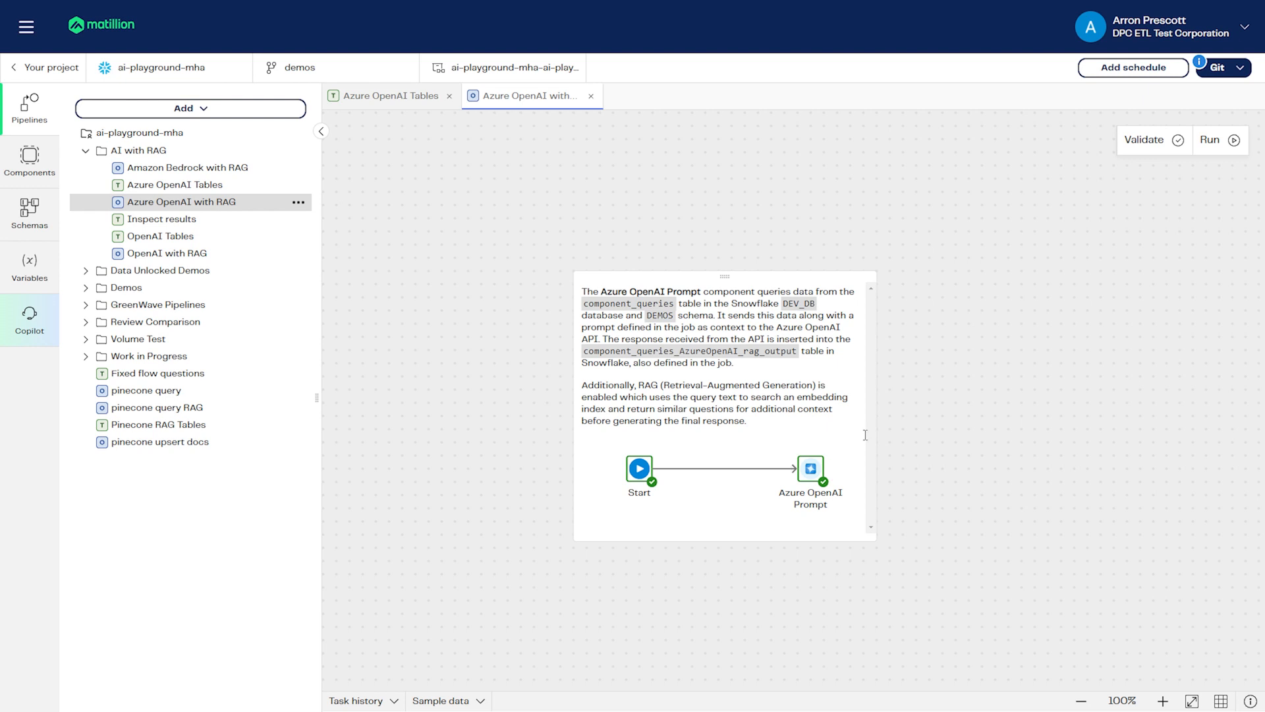
Step: Open the Azure OpenAI Prompt component and review its Connect settings, including the deployment name and optional model parameters
{"action": "left_click", "coordinate": [809, 469]}
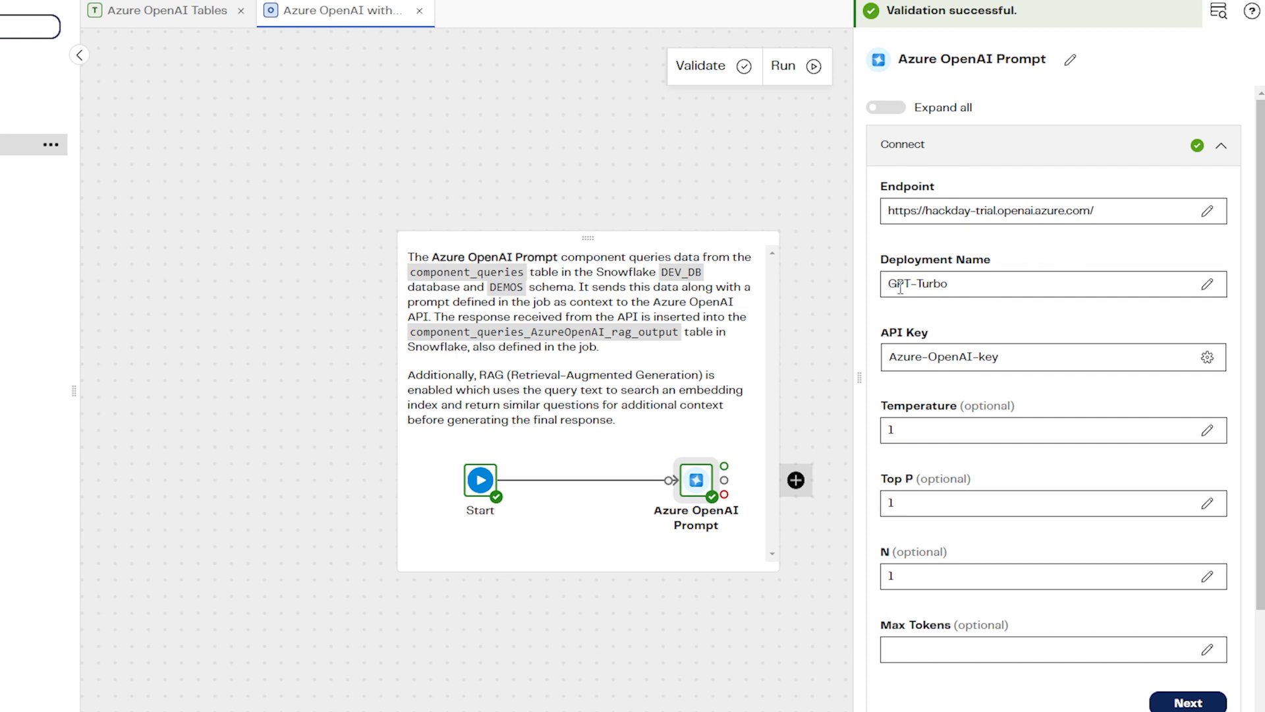
{"action": "left_click_drag", "start_coordinate": [890, 288], "coordinate": [977, 283]}
{"action": "left_click", "coordinate": [983, 311]}
{"action": "scroll", "coordinate": [1013, 368], "scroll_direction": "down", "scroll_amount": 3}
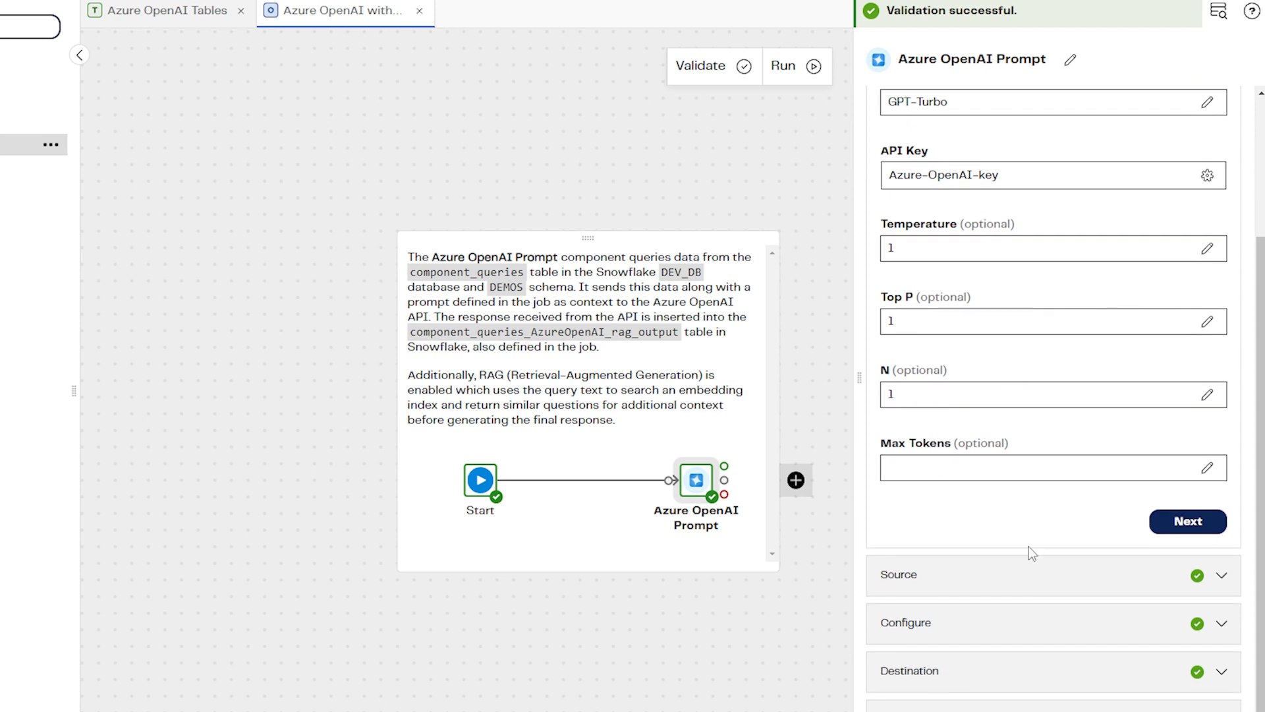
Step: Expand the prompt component's Source section and review its database, schema, table and key column settings
{"action": "left_click", "coordinate": [964, 567]}
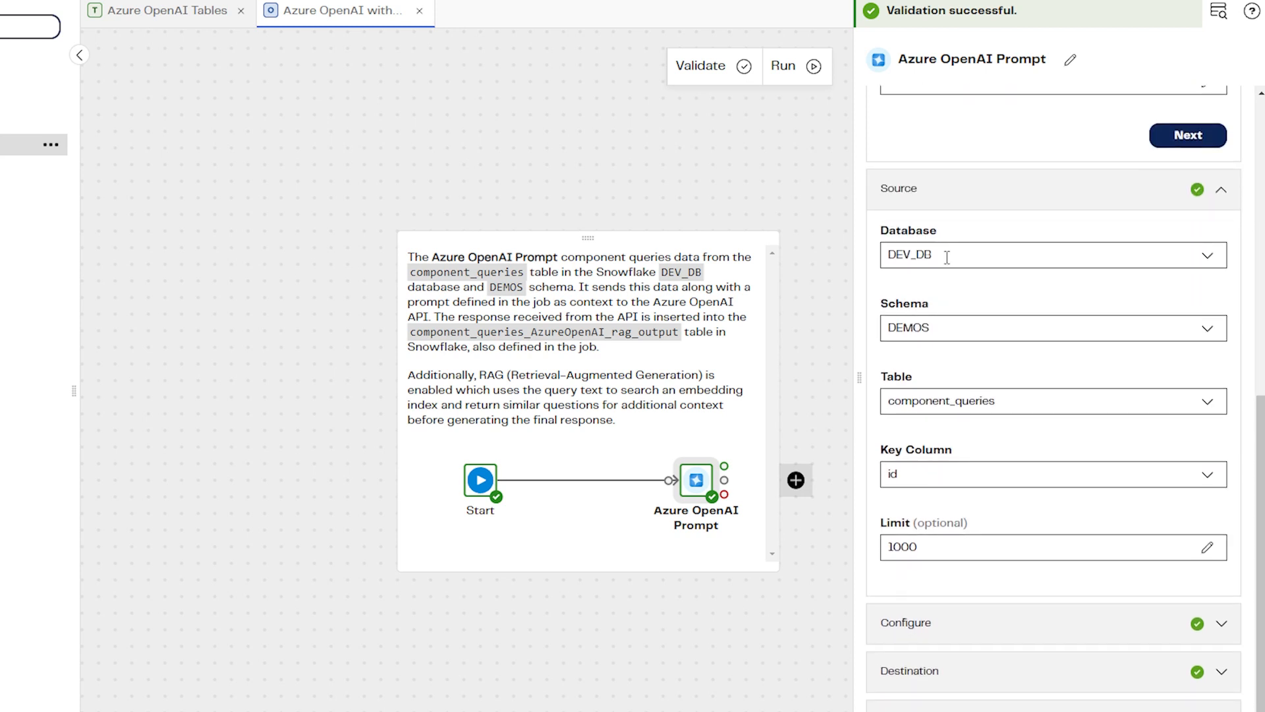
{"action": "left_click", "coordinate": [1038, 401]}
{"action": "left_click", "coordinate": [1021, 366]}
Step: Sample the component_queries table in the Azure OpenAI Tables pipeline and examine the S3 Load question
{"action": "left_click", "coordinate": [166, 17]}
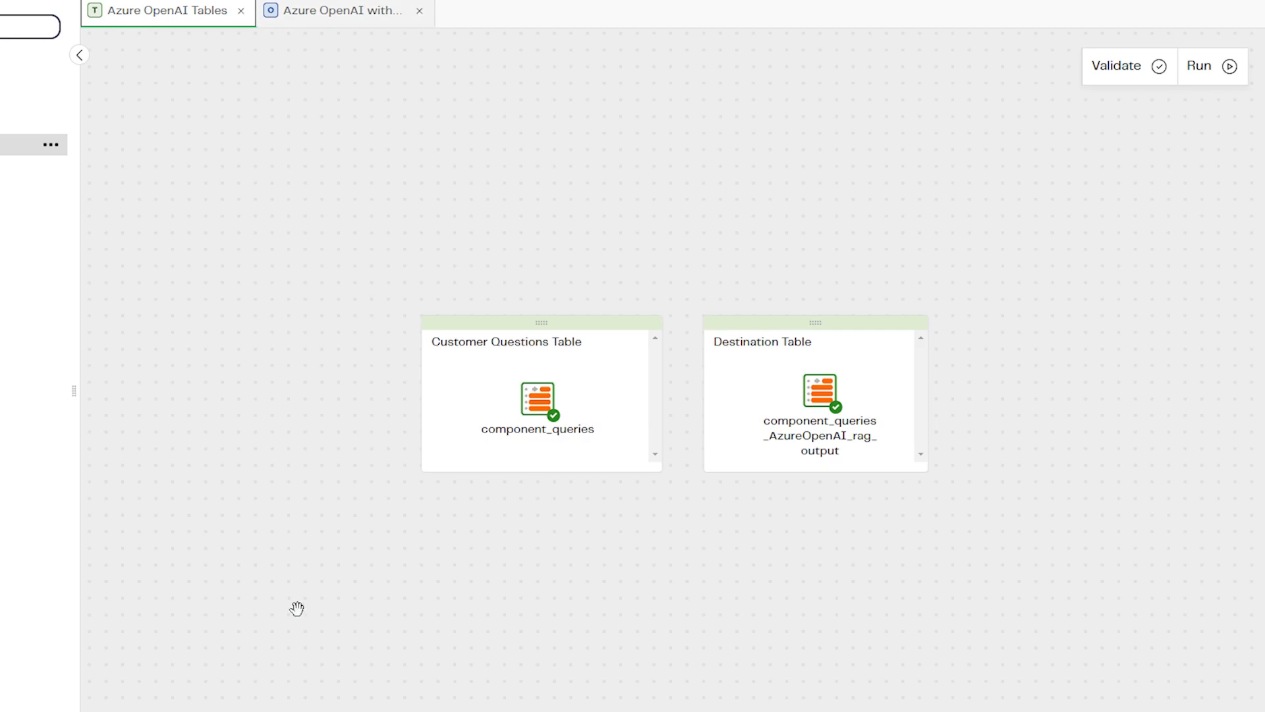
{"action": "left_click", "coordinate": [550, 398]}
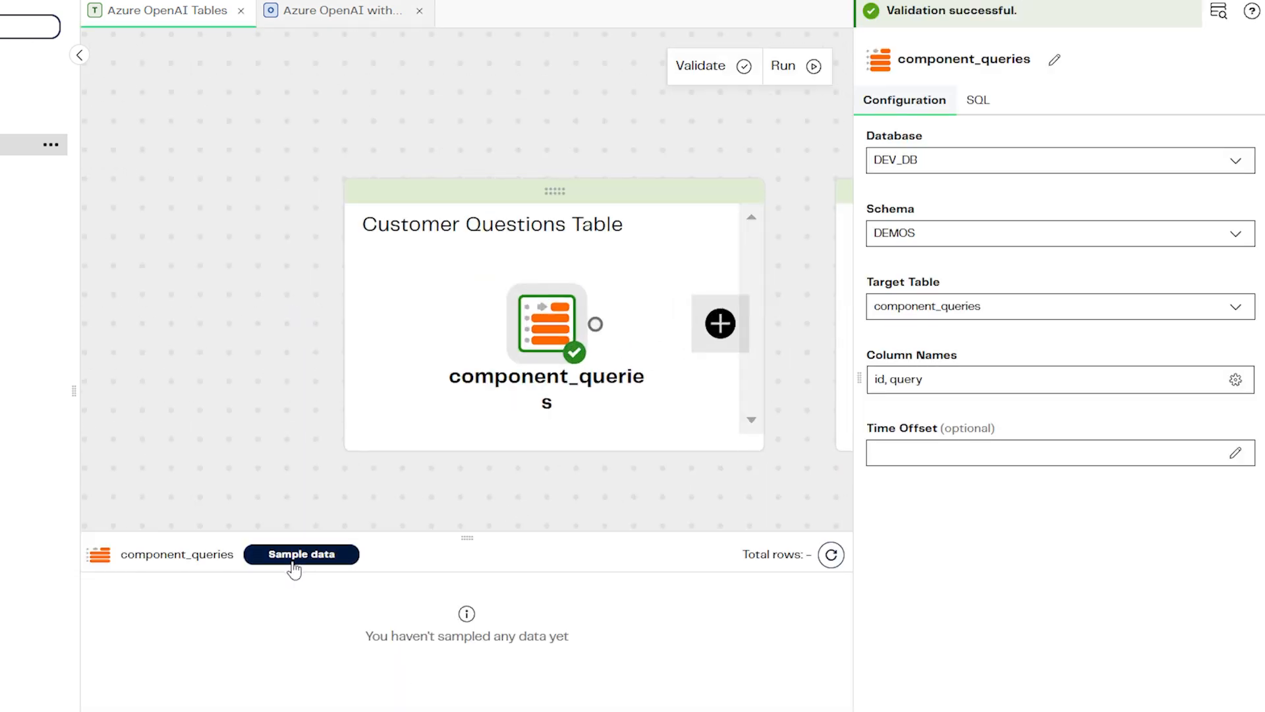
{"action": "left_click", "coordinate": [292, 564]}
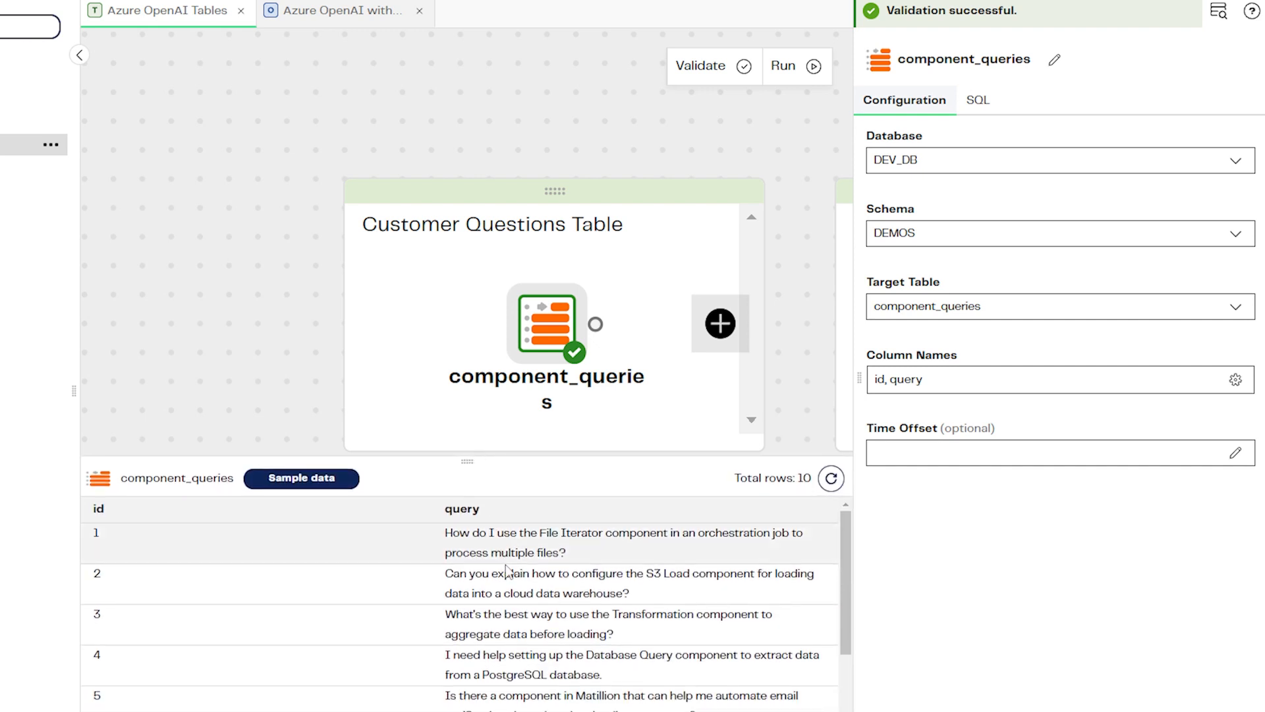
{"action": "left_click_drag", "start_coordinate": [445, 573], "coordinate": [718, 599]}
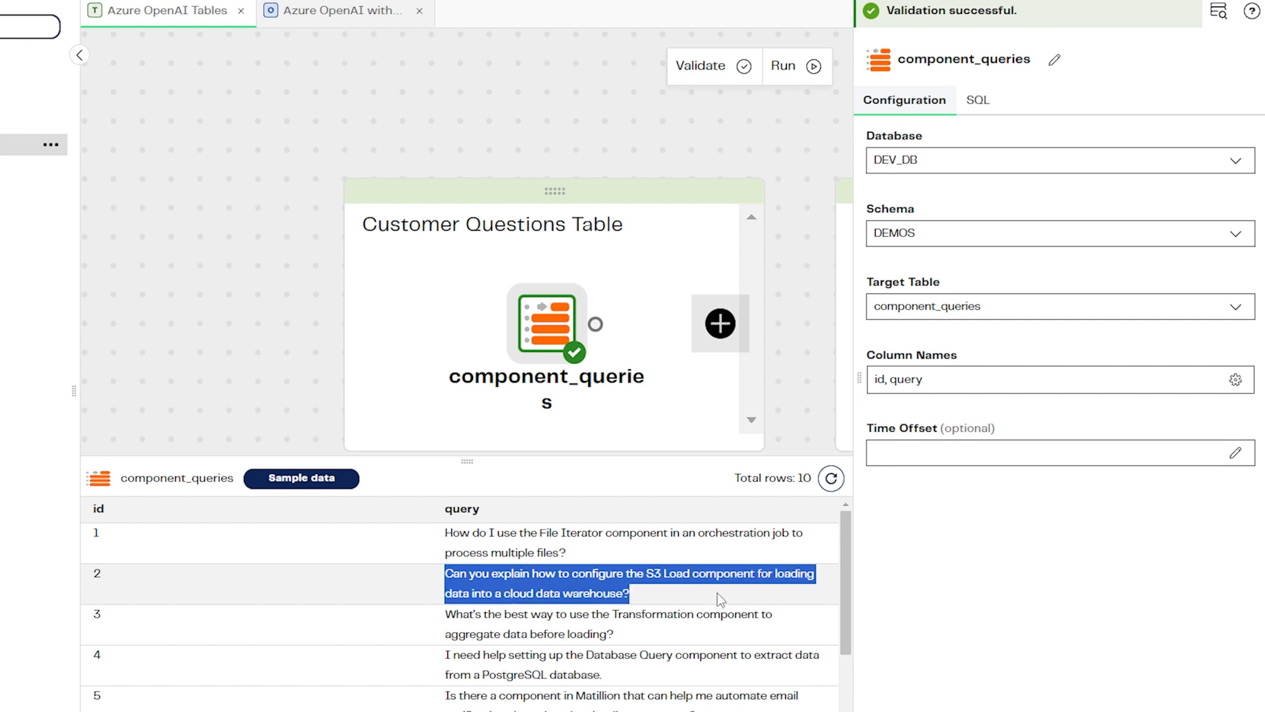
{"action": "left_click", "coordinate": [758, 595]}
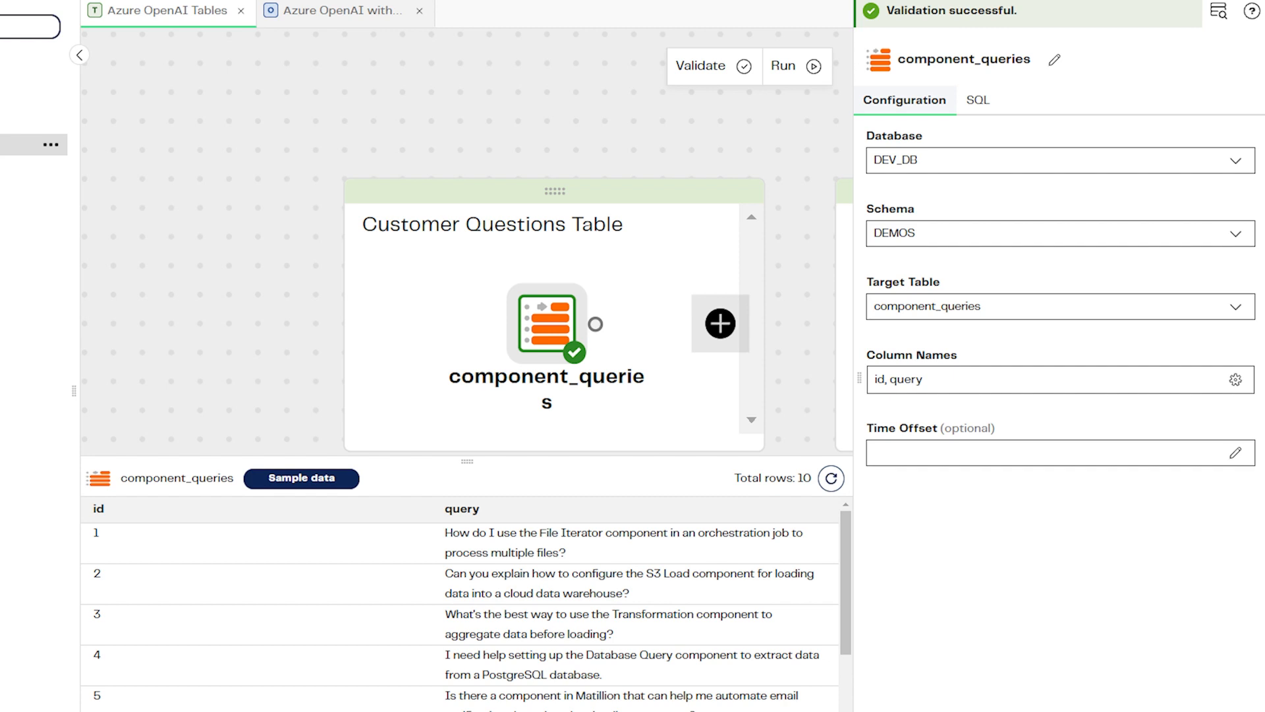
Step: Reopen the Azure OpenAI Prompt component in the RAG pipeline and read its User Context text under Configure, leaving it unedited
{"action": "left_click", "coordinate": [333, 10]}
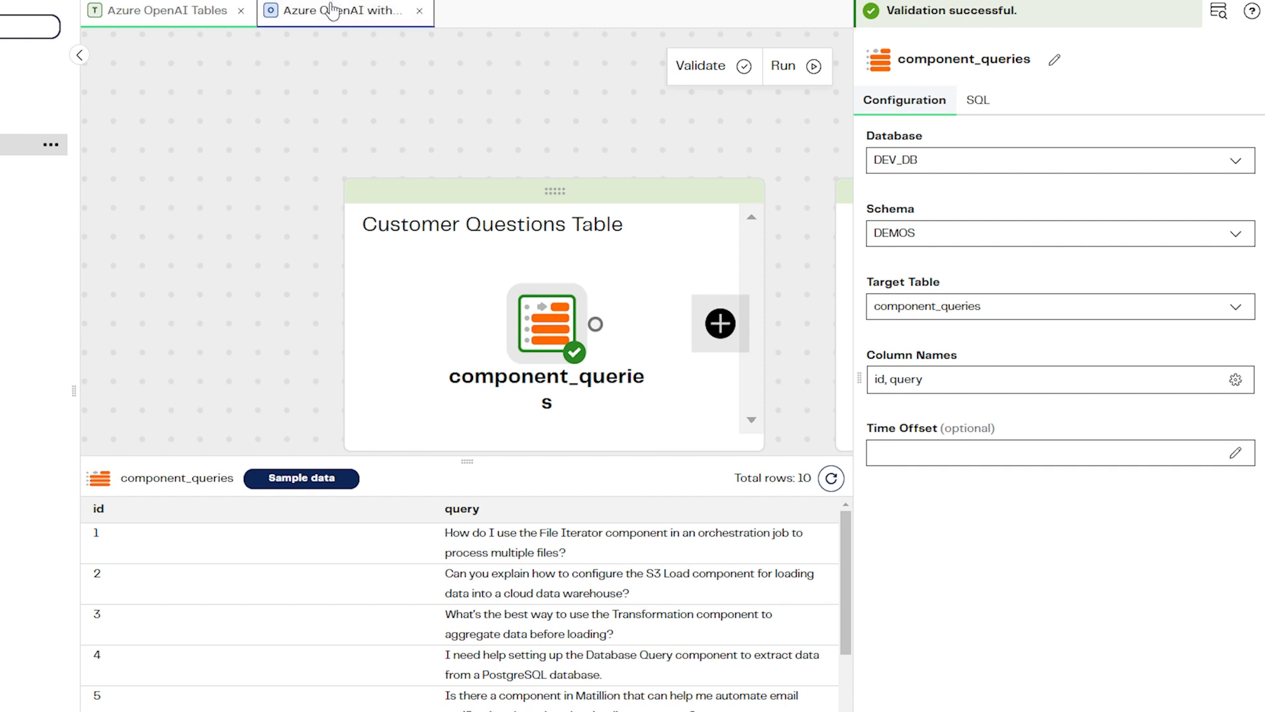
{"action": "left_click", "coordinate": [790, 473]}
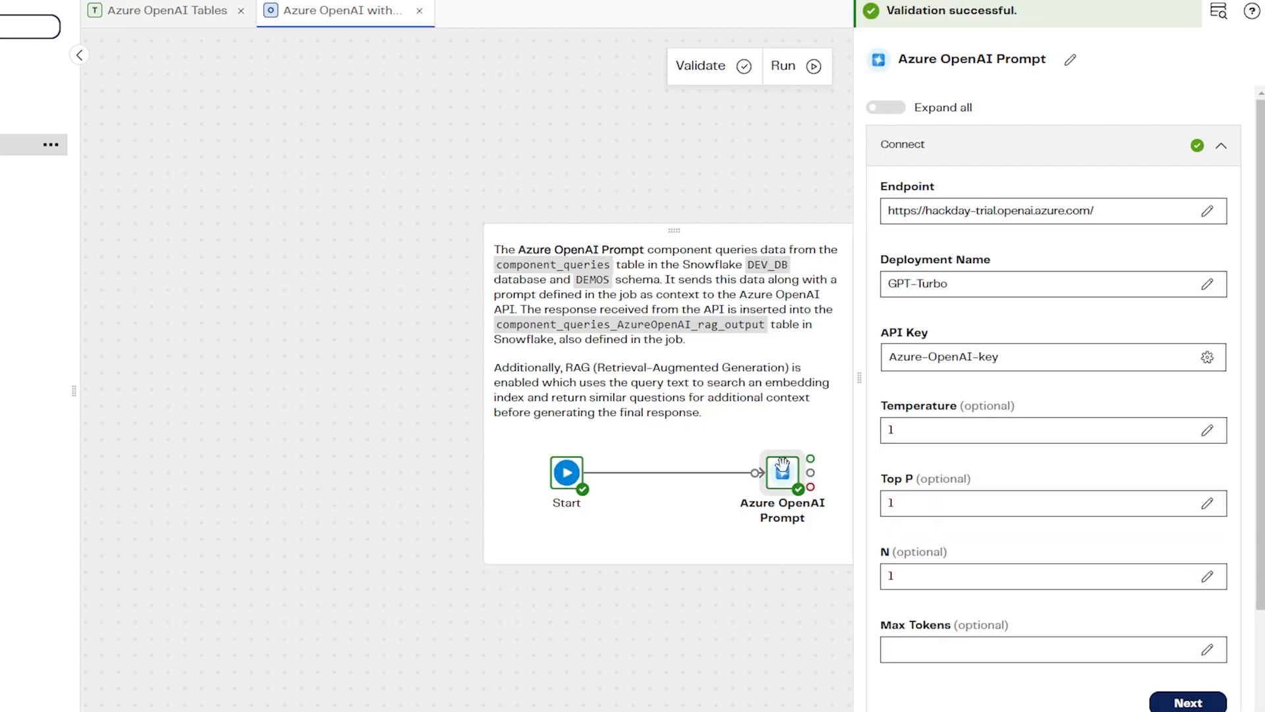
{"action": "scroll", "coordinate": [1022, 364], "scroll_direction": "down", "scroll_amount": 3}
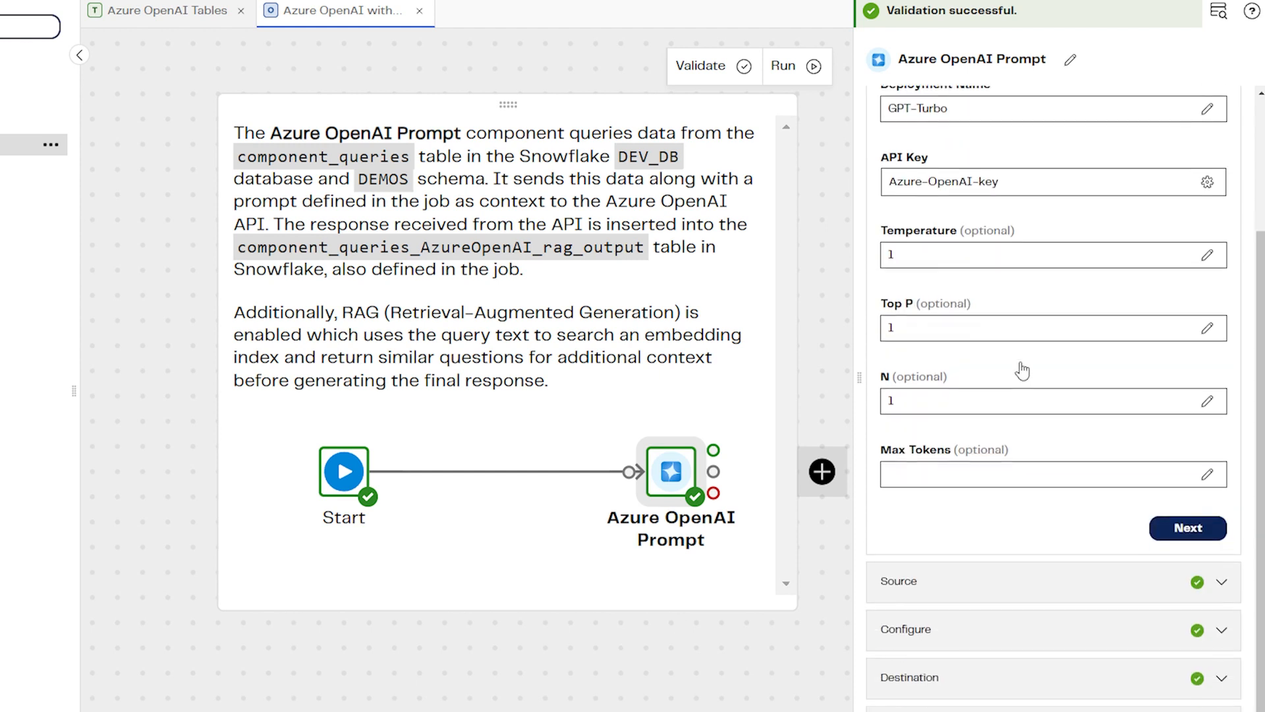
{"action": "left_click", "coordinate": [983, 619]}
{"action": "scroll", "coordinate": [1045, 436], "scroll_direction": "down", "scroll_amount": 3}
{"action": "scroll", "coordinate": [1045, 436], "scroll_direction": "down", "scroll_amount": 1}
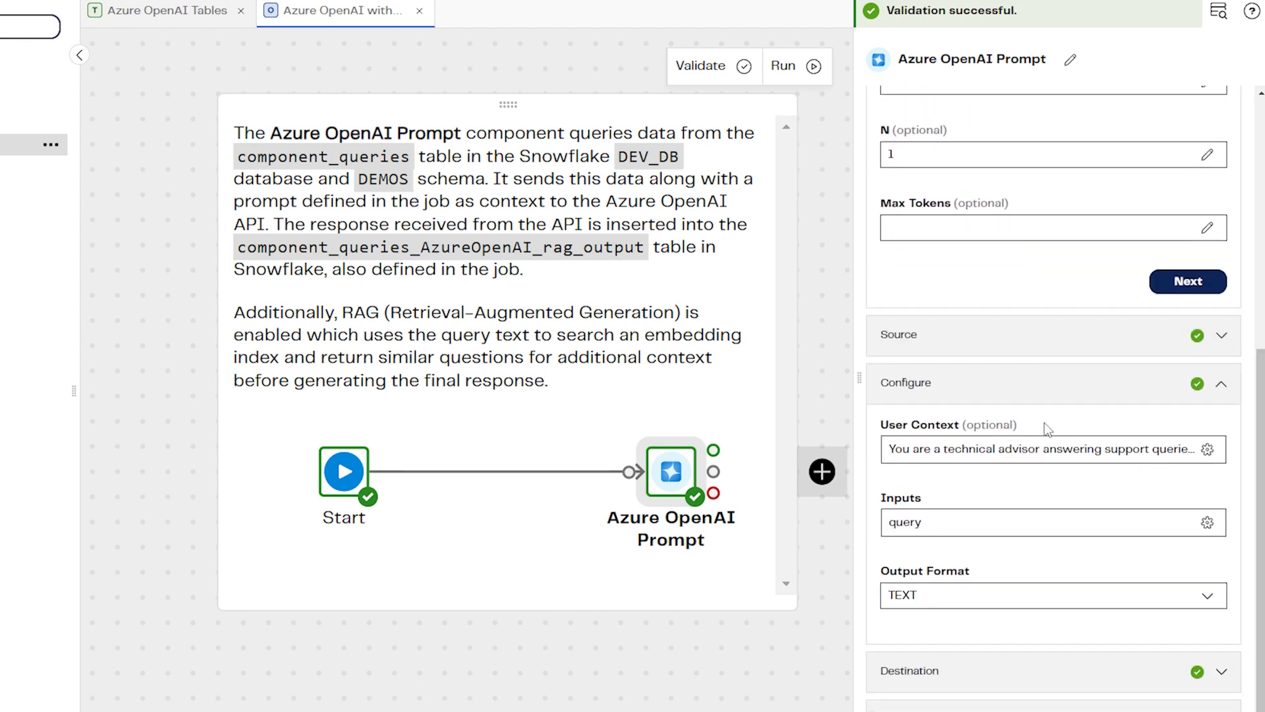
{"action": "left_click", "coordinate": [1021, 456]}
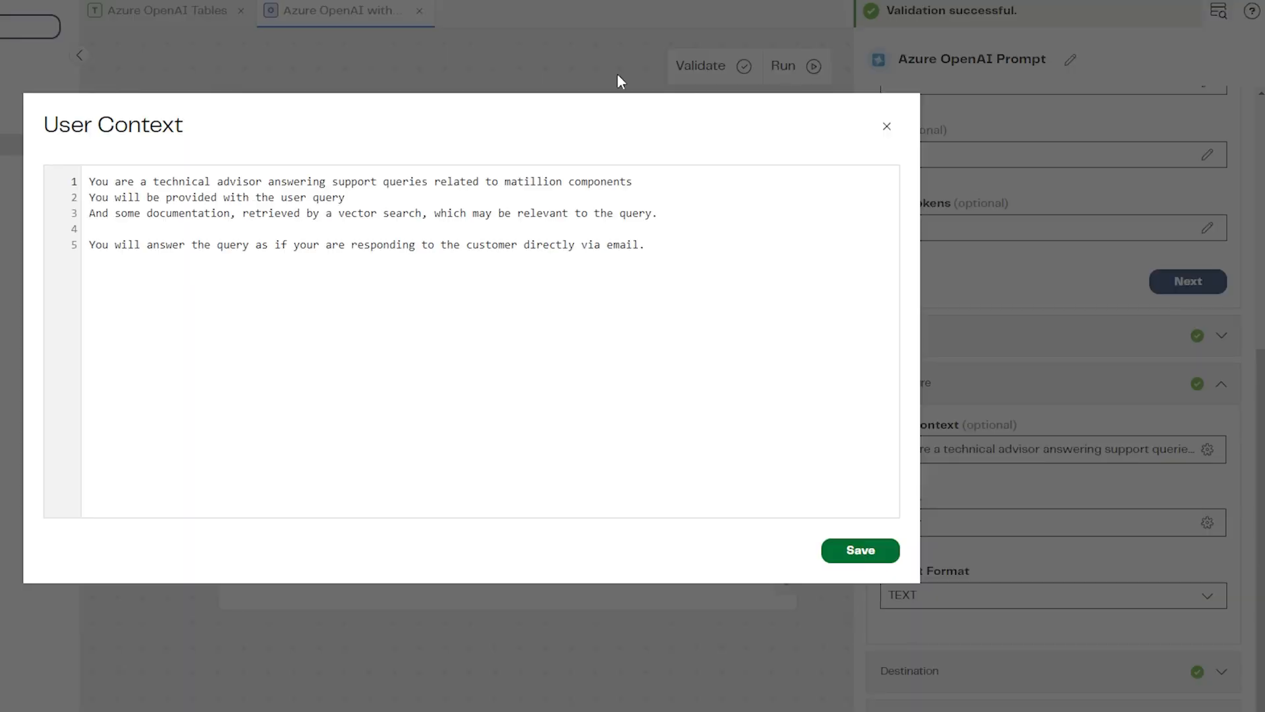
{"action": "left_click_drag", "start_coordinate": [92, 178], "coordinate": [731, 343]}
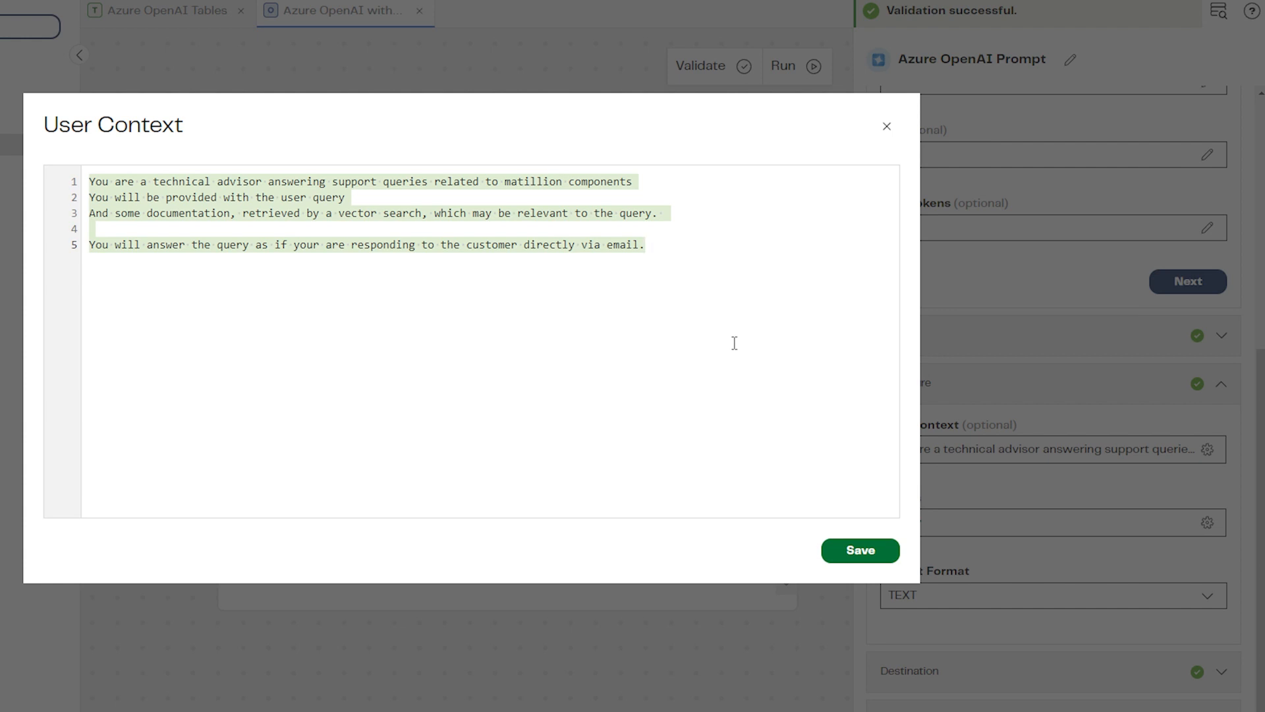
{"action": "left_click", "coordinate": [886, 126]}
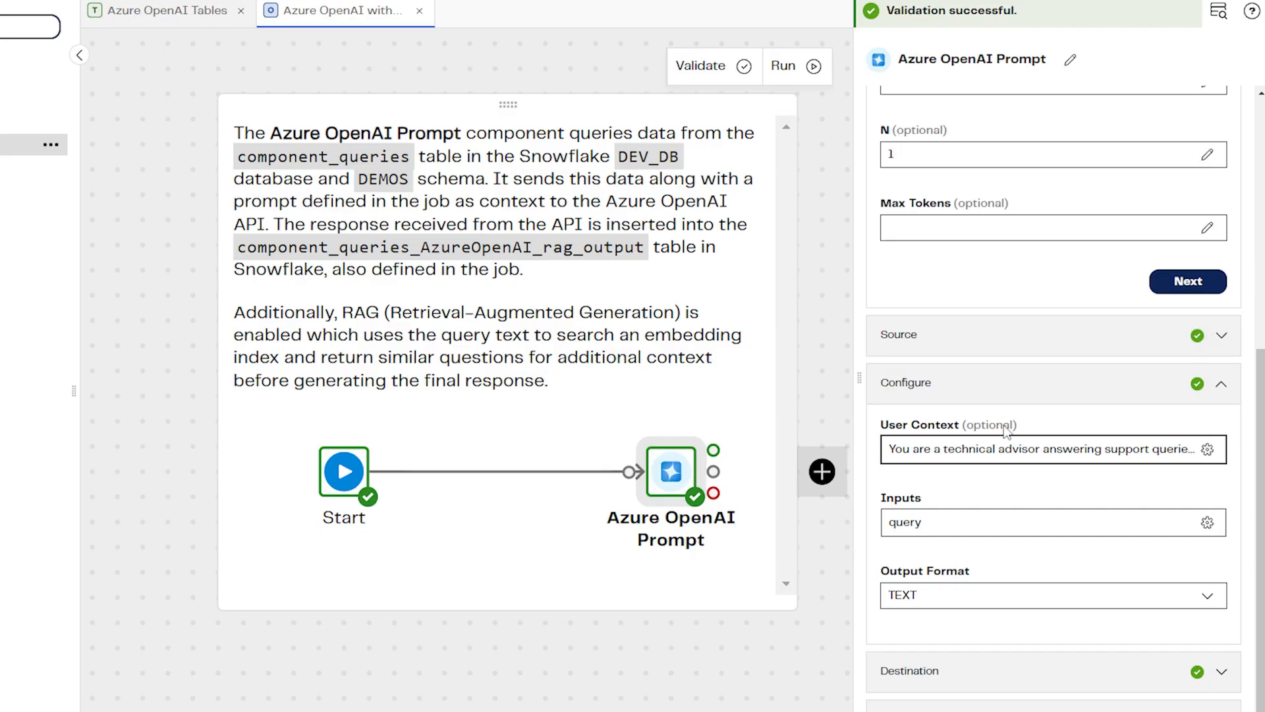
Step: Review the prompt component's Inputs column mapping and its Output Format options, leaving both unedited
{"action": "left_click", "coordinate": [961, 525]}
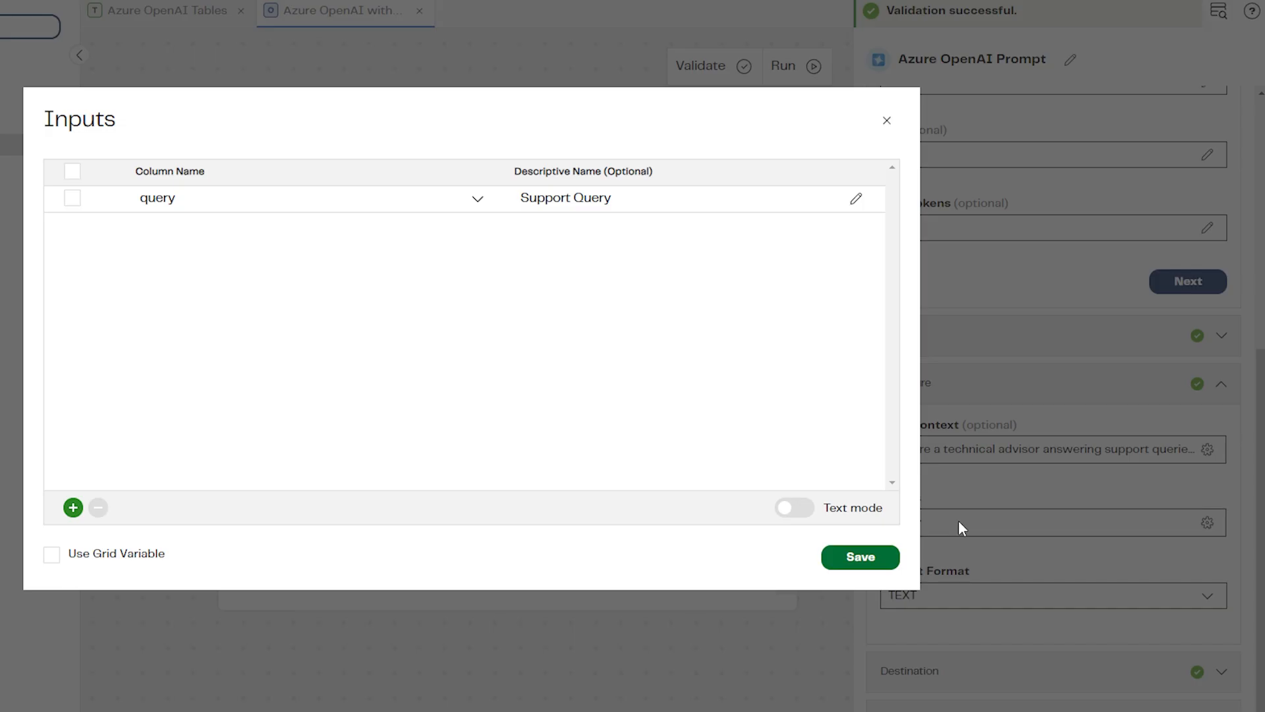
{"action": "left_click", "coordinate": [409, 199]}
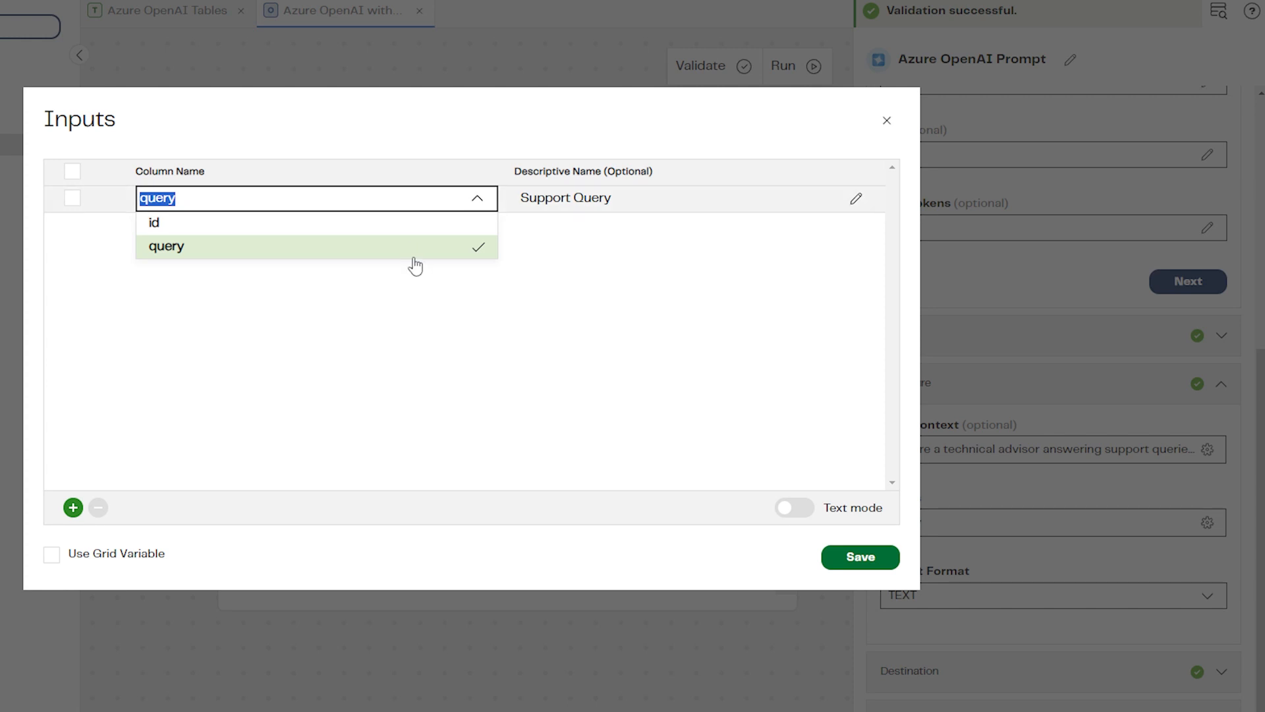
{"action": "left_click", "coordinate": [702, 293]}
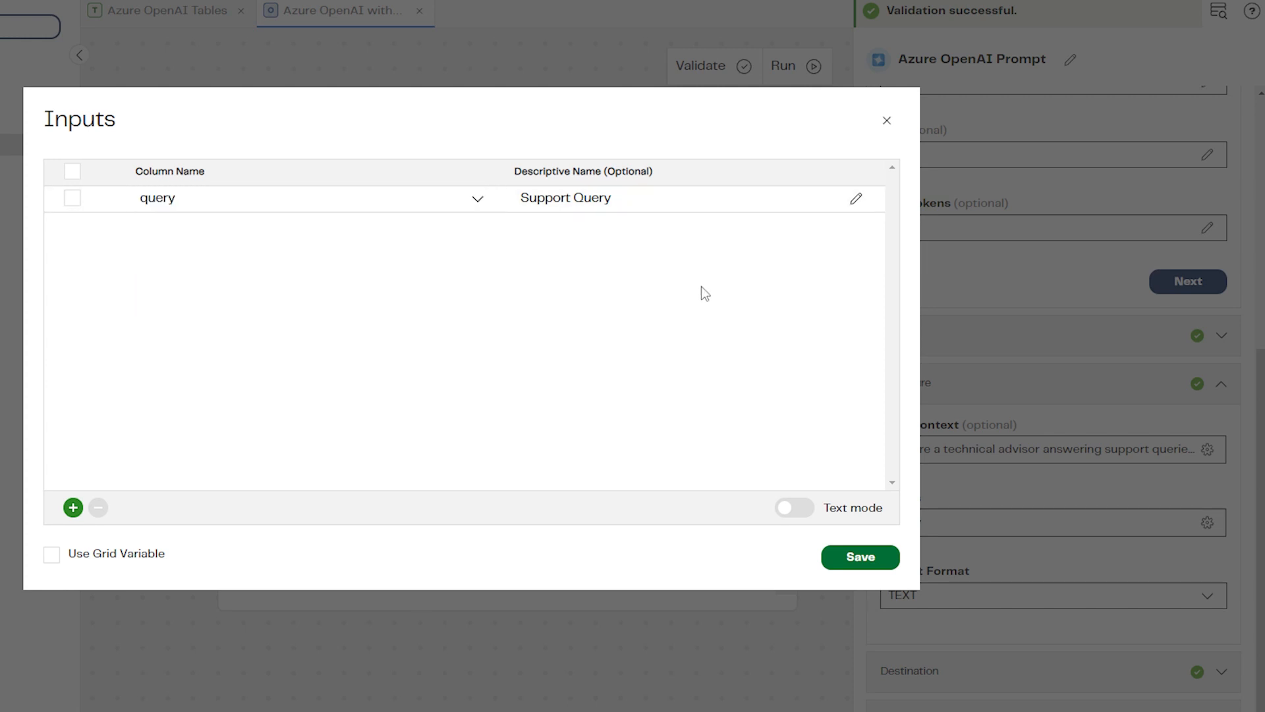
{"action": "left_click", "coordinate": [887, 122]}
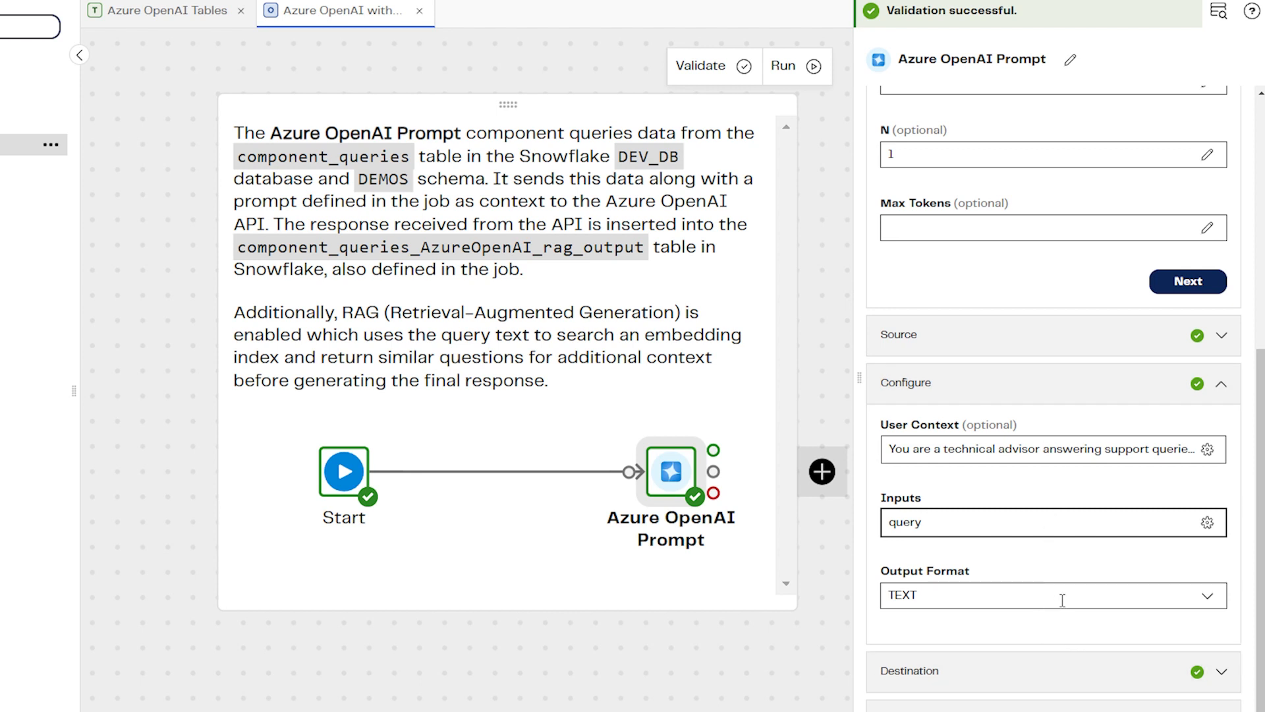
{"action": "left_click", "coordinate": [1208, 599]}
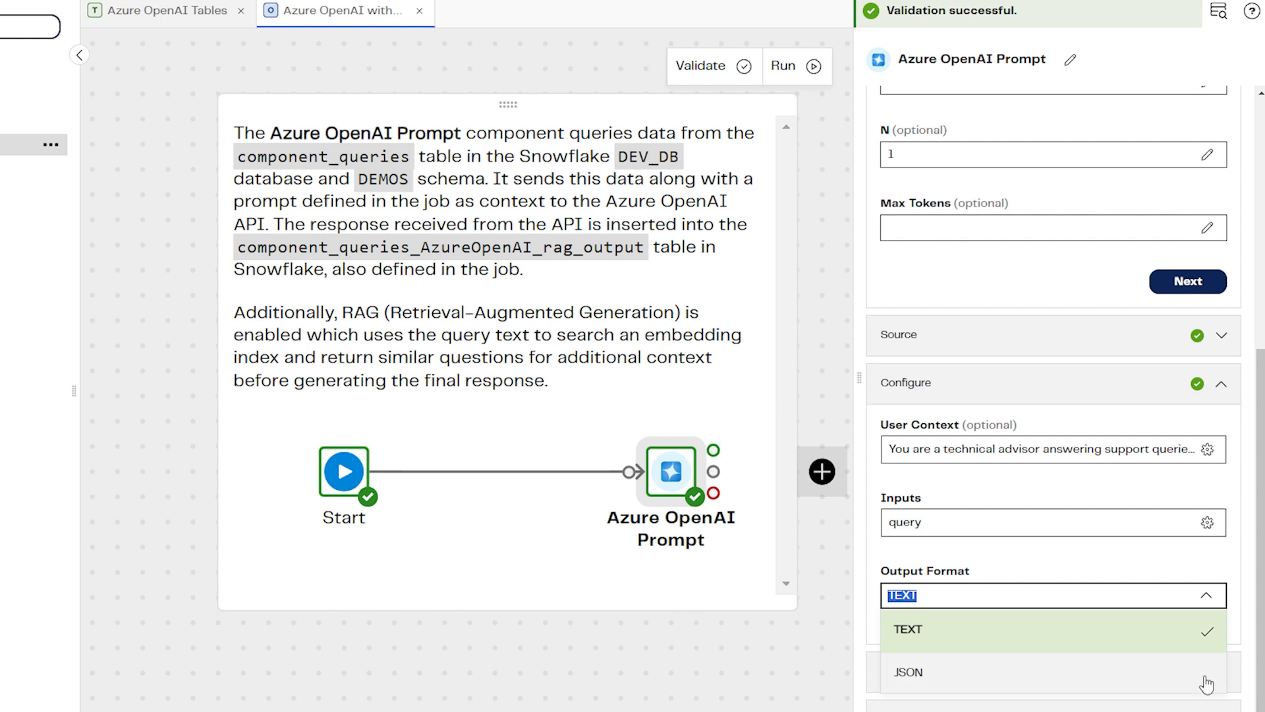
{"action": "left_click", "coordinate": [1219, 563]}
Step: Expand the Destination section and examine its database, schema, output table name and Create Table Options
{"action": "left_click", "coordinate": [1110, 672]}
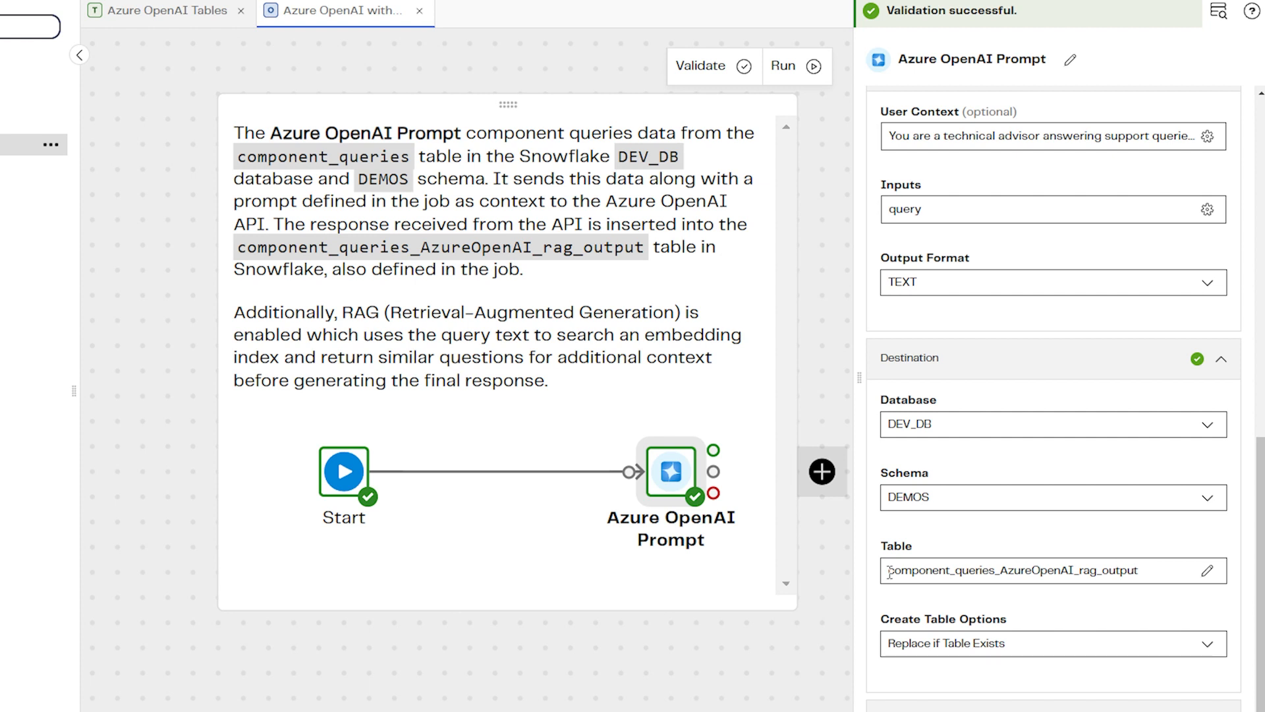
{"action": "left_click_drag", "start_coordinate": [888, 571], "coordinate": [1149, 568]}
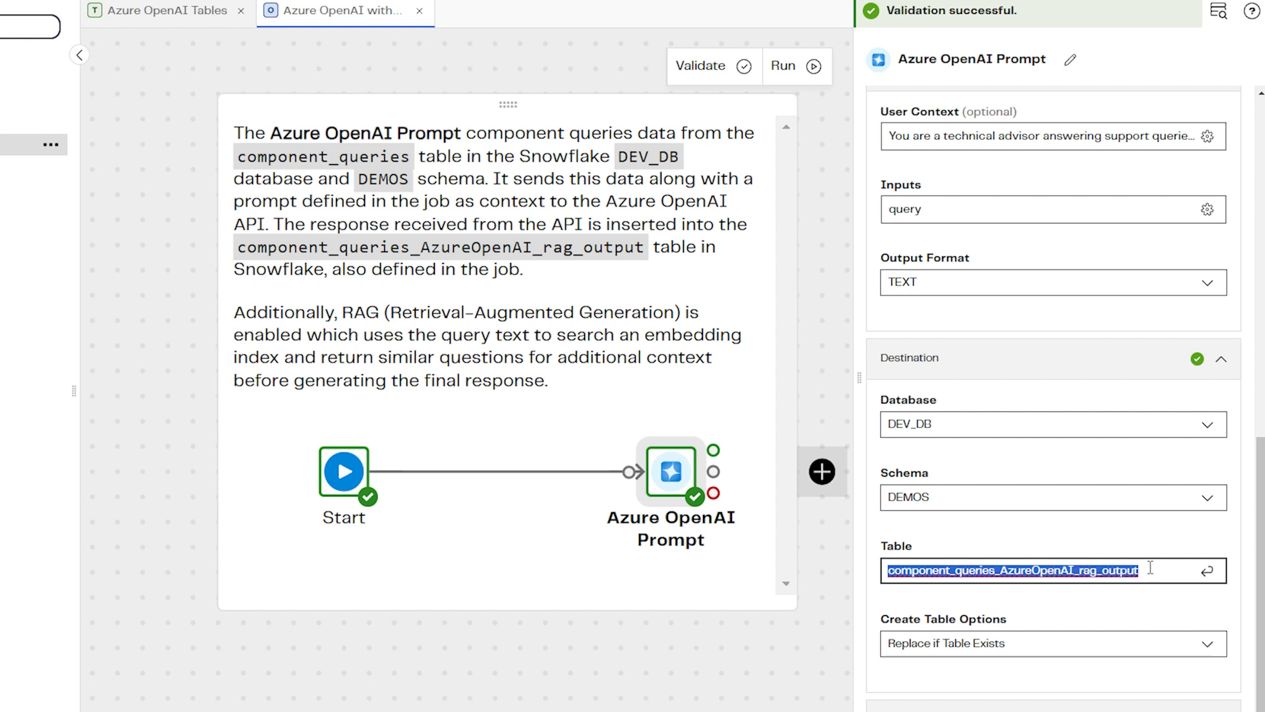
{"action": "left_click", "coordinate": [1142, 530]}
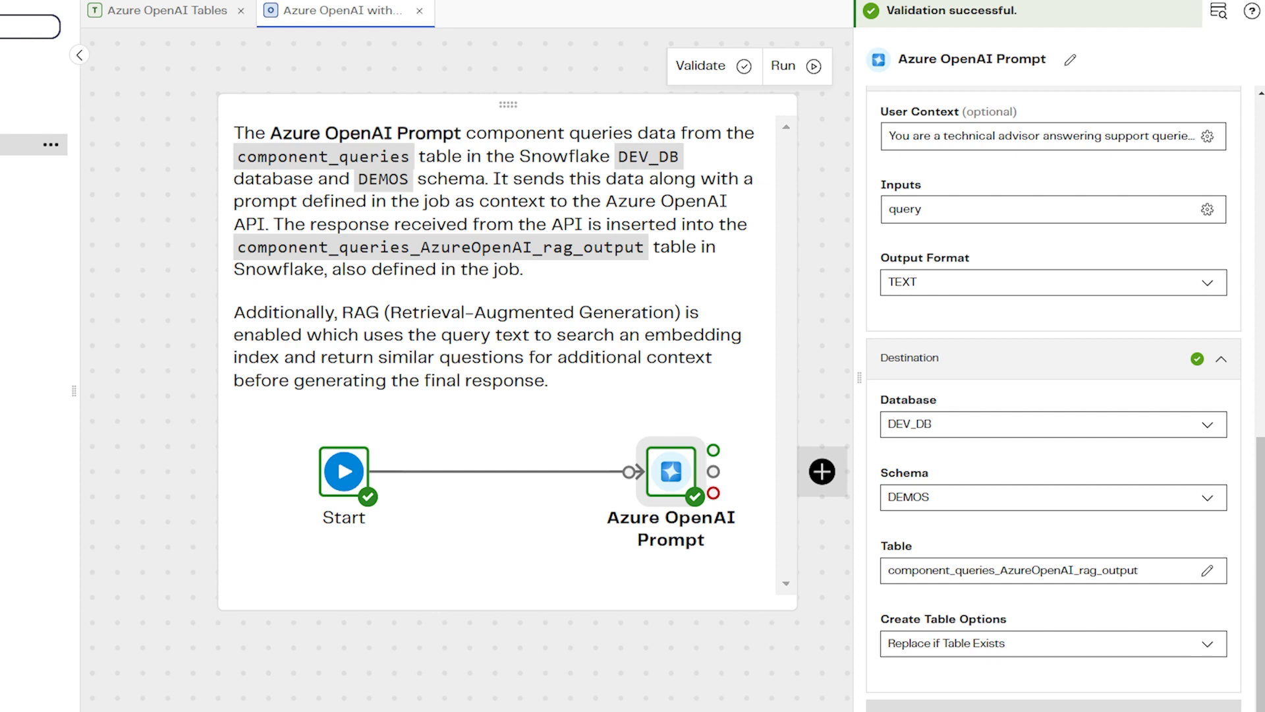
Step: Go to the RAG Config section and read the full Pretext prompt, leaving it unedited
{"action": "scroll", "coordinate": [1153, 624], "scroll_direction": "down", "scroll_amount": 8}
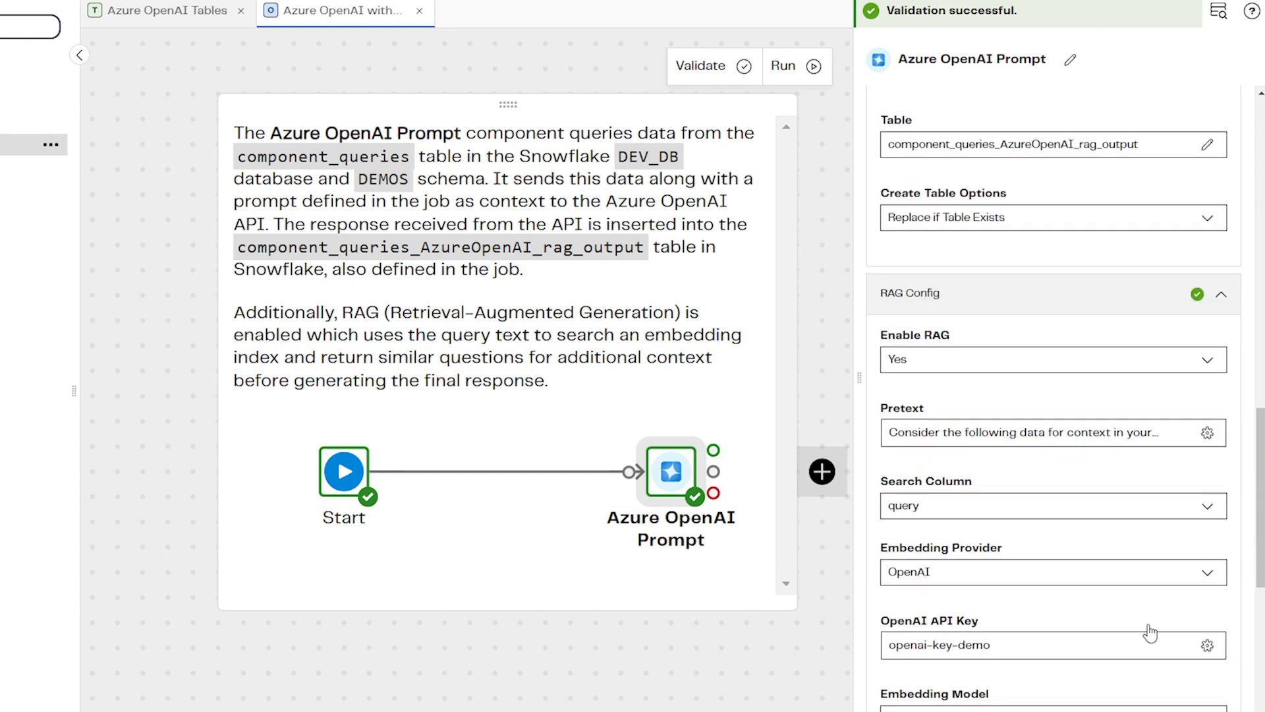
{"action": "scroll", "coordinate": [1153, 625], "scroll_direction": "down", "scroll_amount": 2}
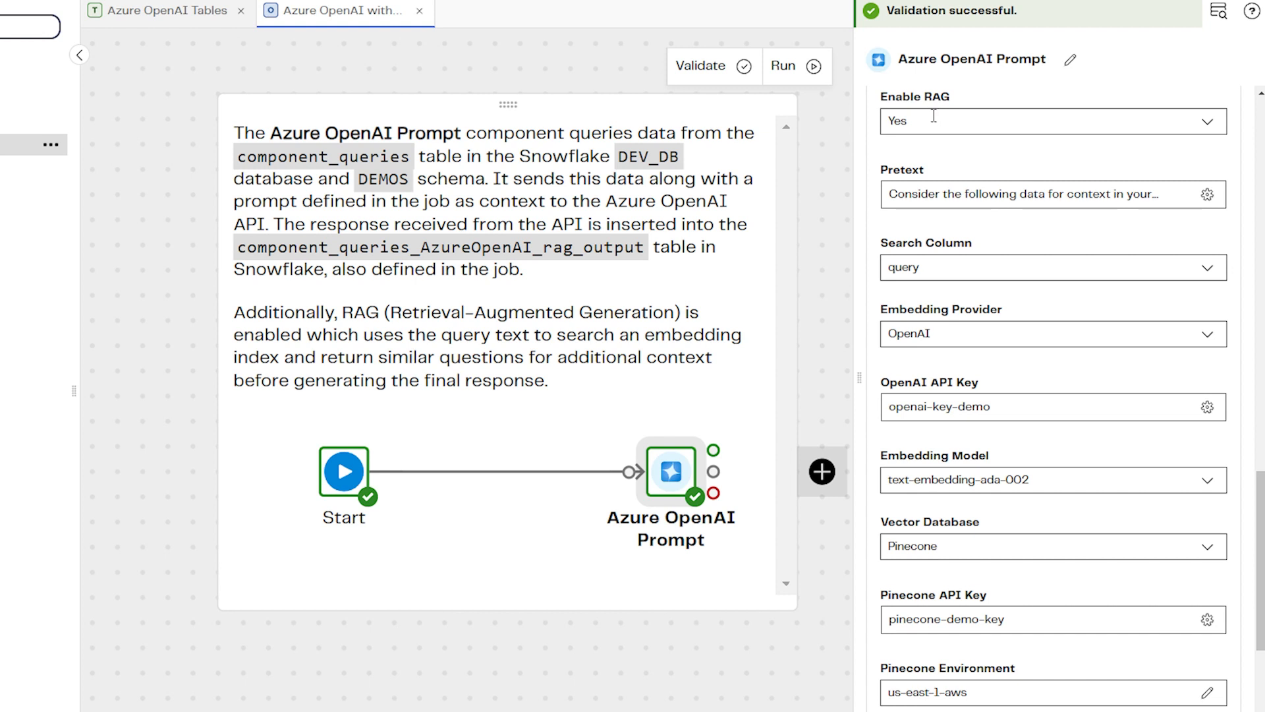
{"action": "left_click", "coordinate": [900, 203]}
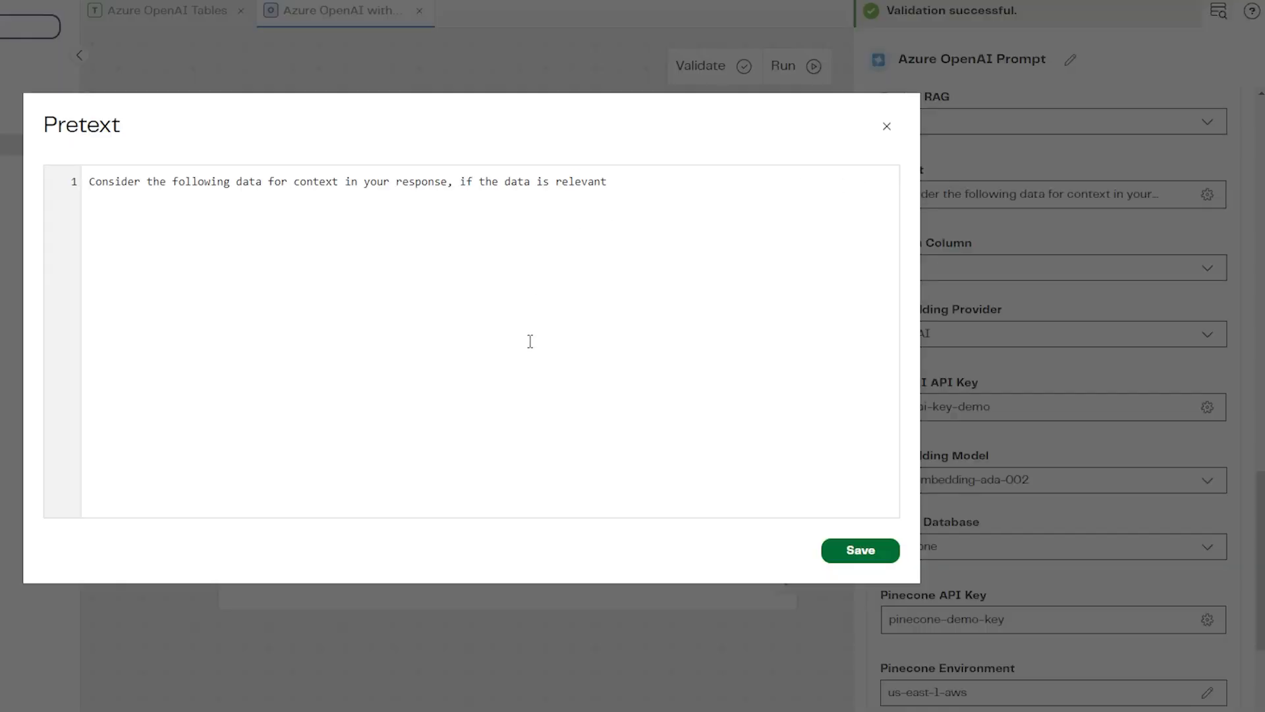
{"action": "left_click_drag", "start_coordinate": [720, 282], "coordinate": [68, 188]}
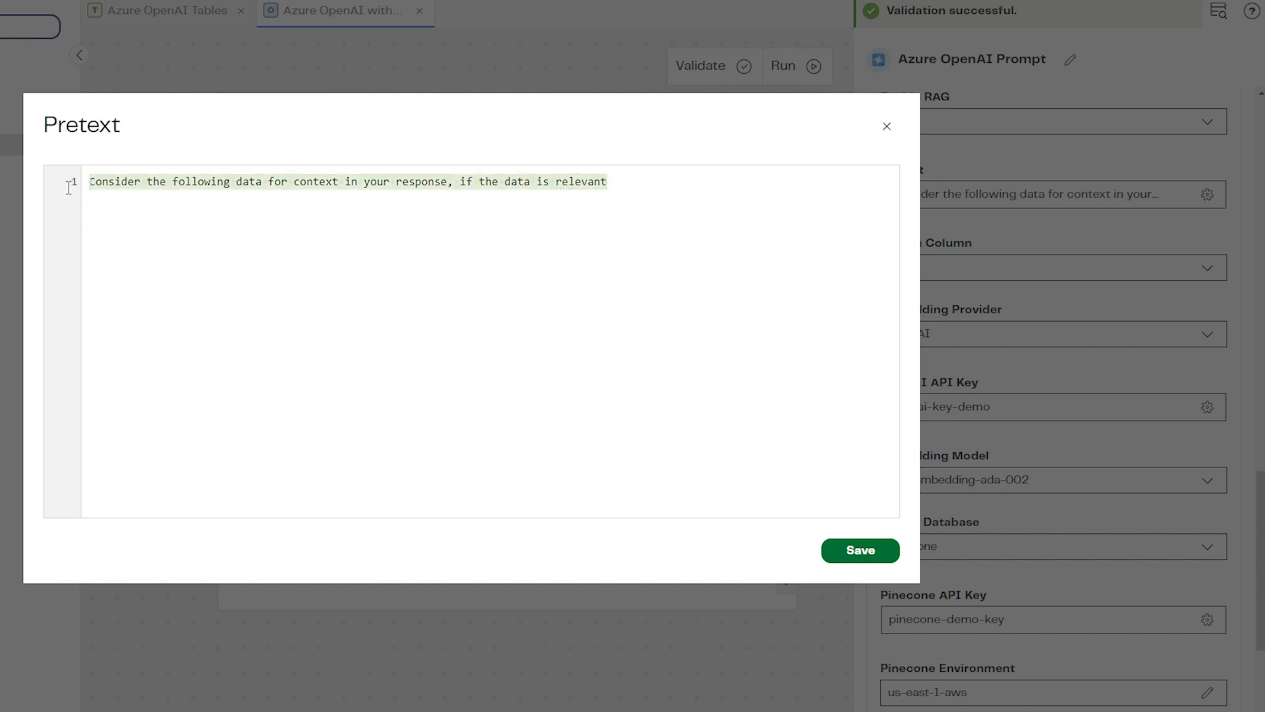
{"action": "left_click", "coordinate": [746, 294]}
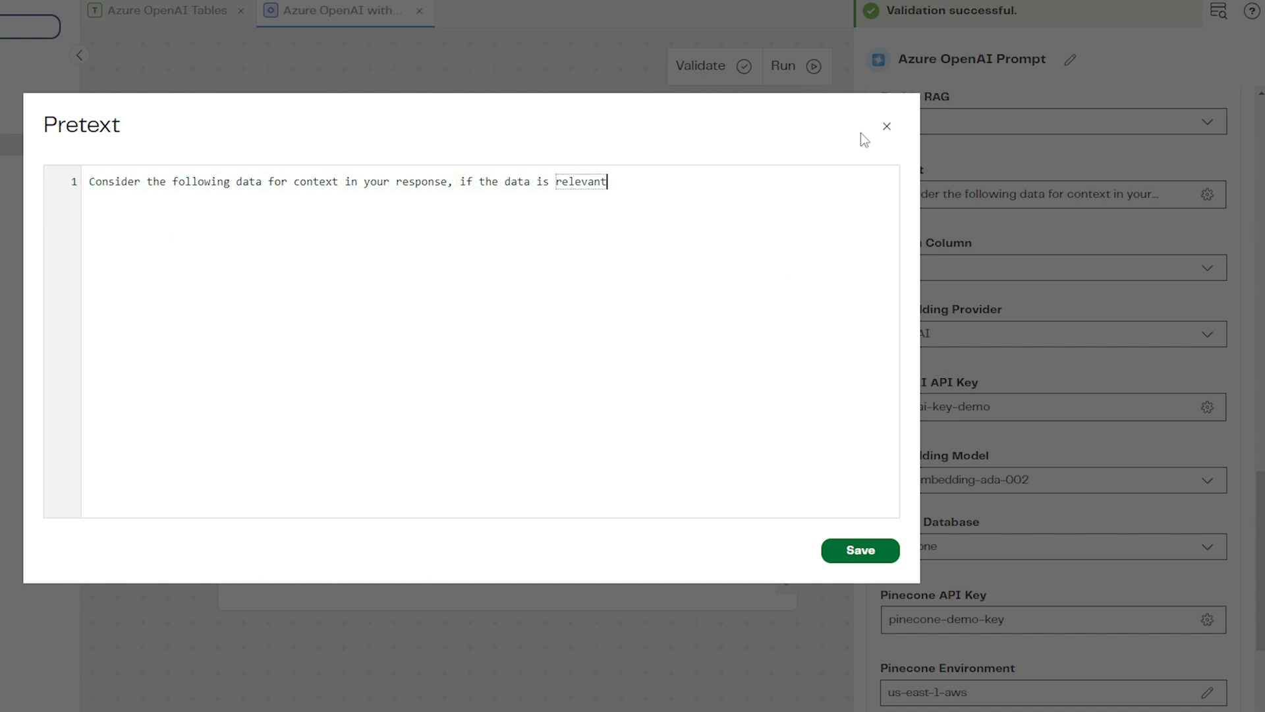
{"action": "left_click", "coordinate": [886, 126]}
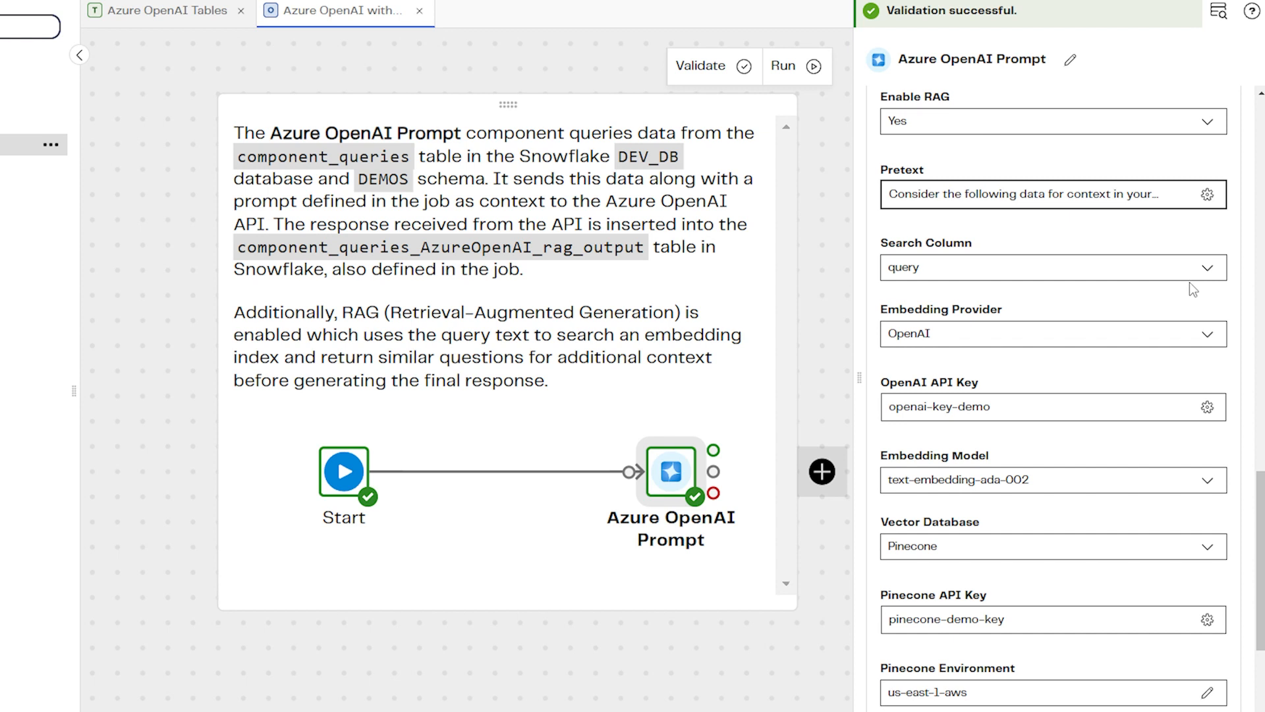
Step: Review the available Search Column and Embedding Model options in RAG Config, keeping query and text-embedding-ada-002
{"action": "left_click", "coordinate": [1159, 267]}
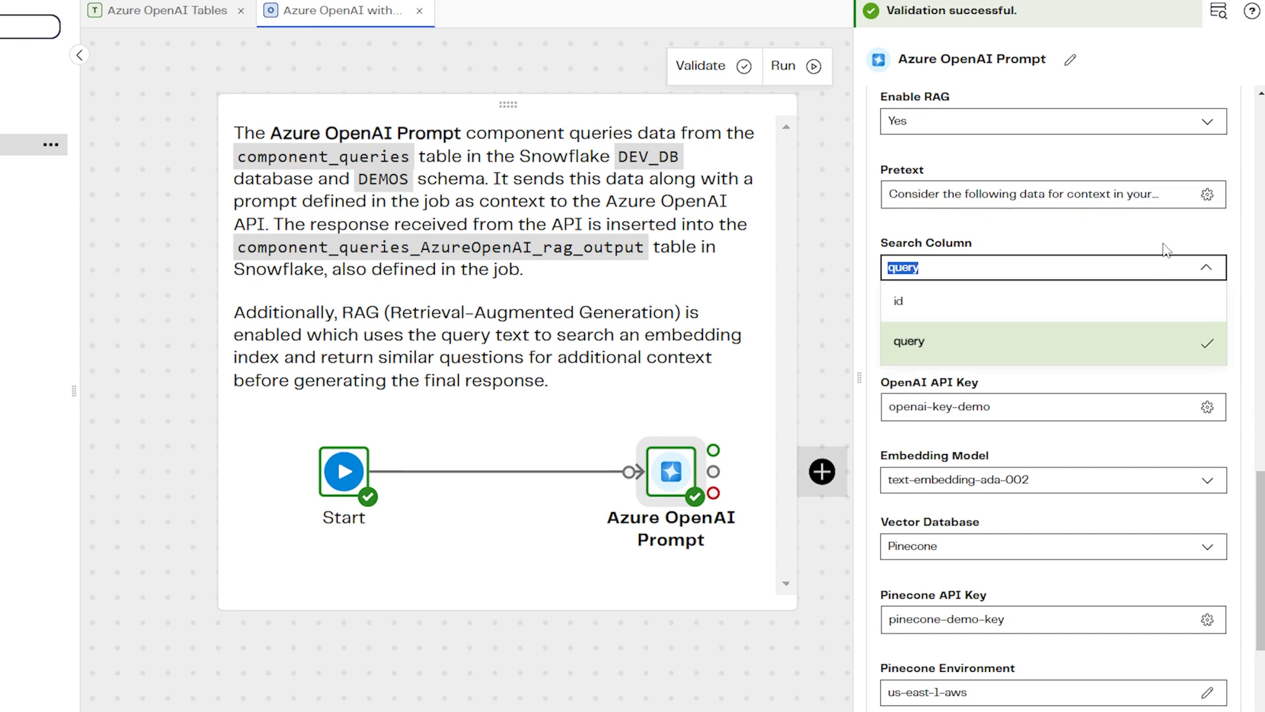
{"action": "left_click", "coordinate": [1234, 260]}
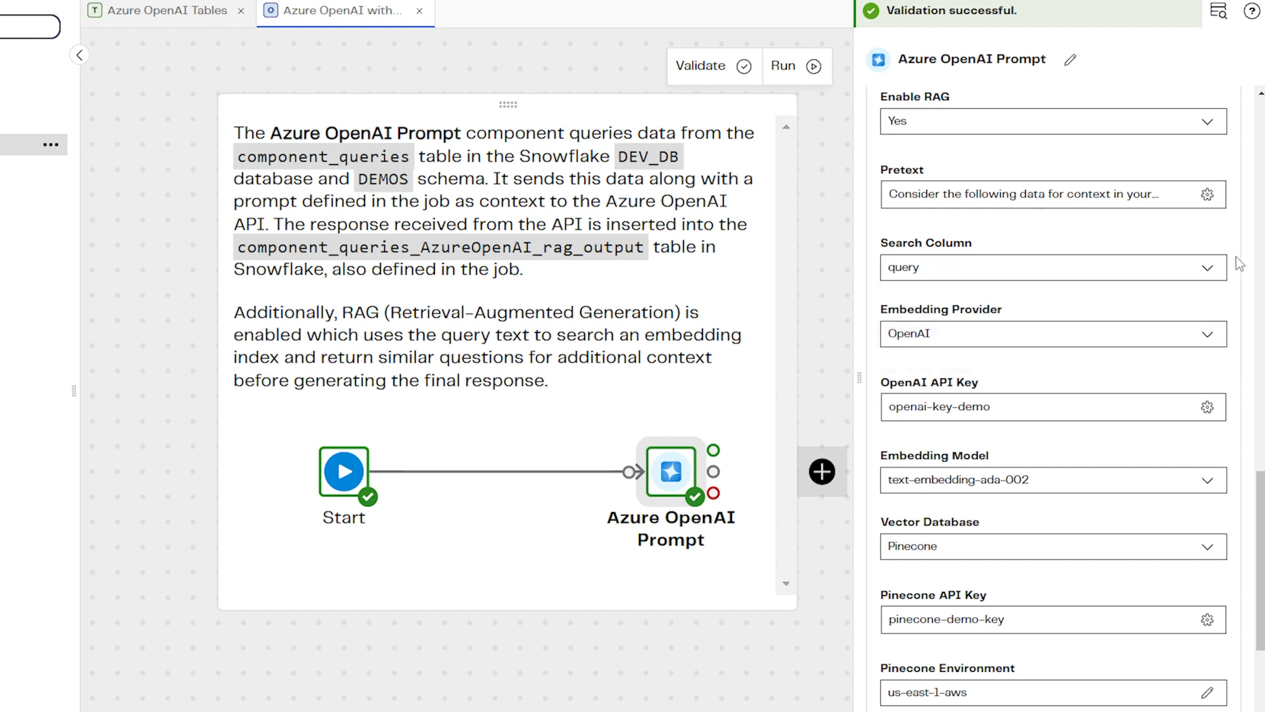
{"action": "scroll", "coordinate": [1235, 260], "scroll_direction": "down", "scroll_amount": 1}
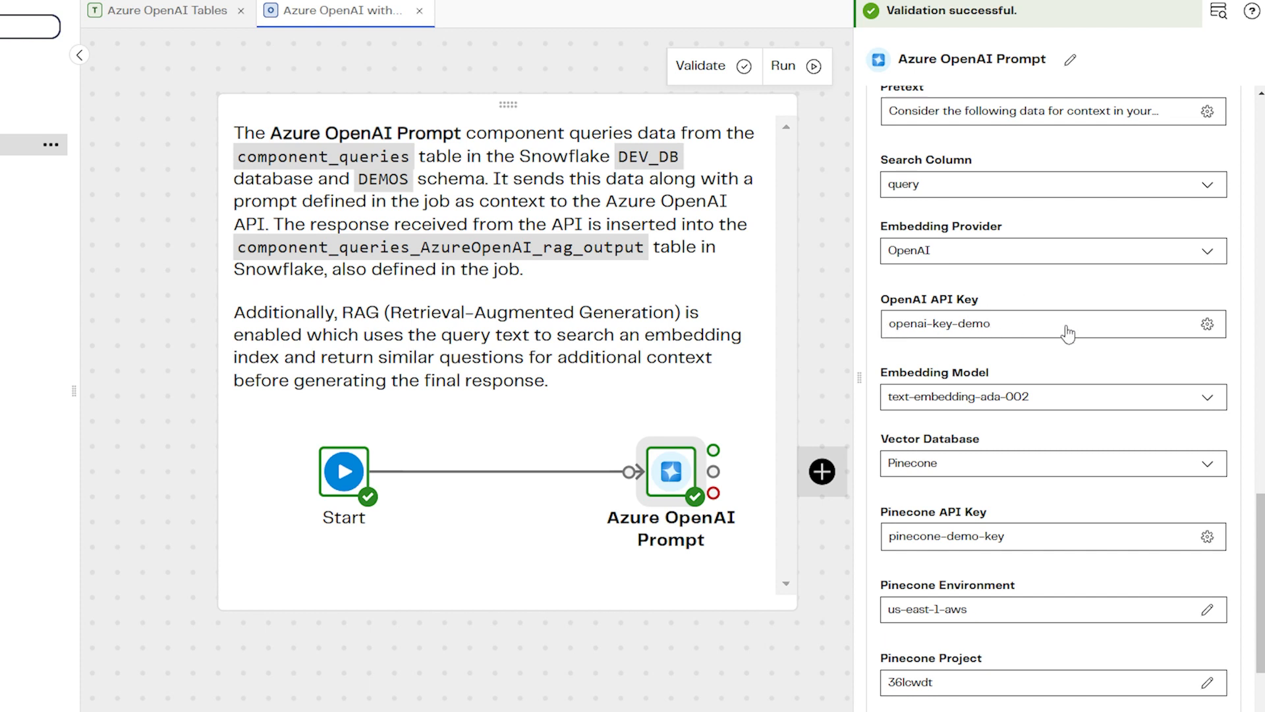
{"action": "scroll", "coordinate": [1062, 325], "scroll_direction": "down", "scroll_amount": 1}
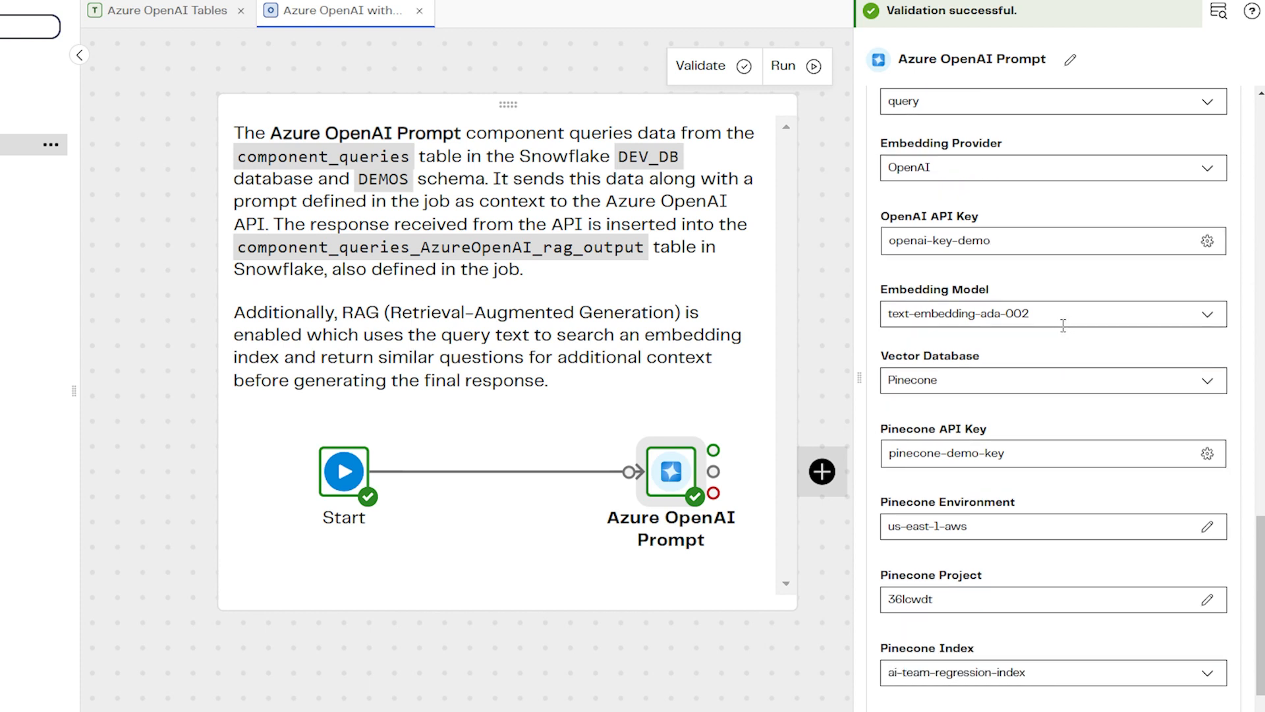
{"action": "left_click", "coordinate": [1066, 314]}
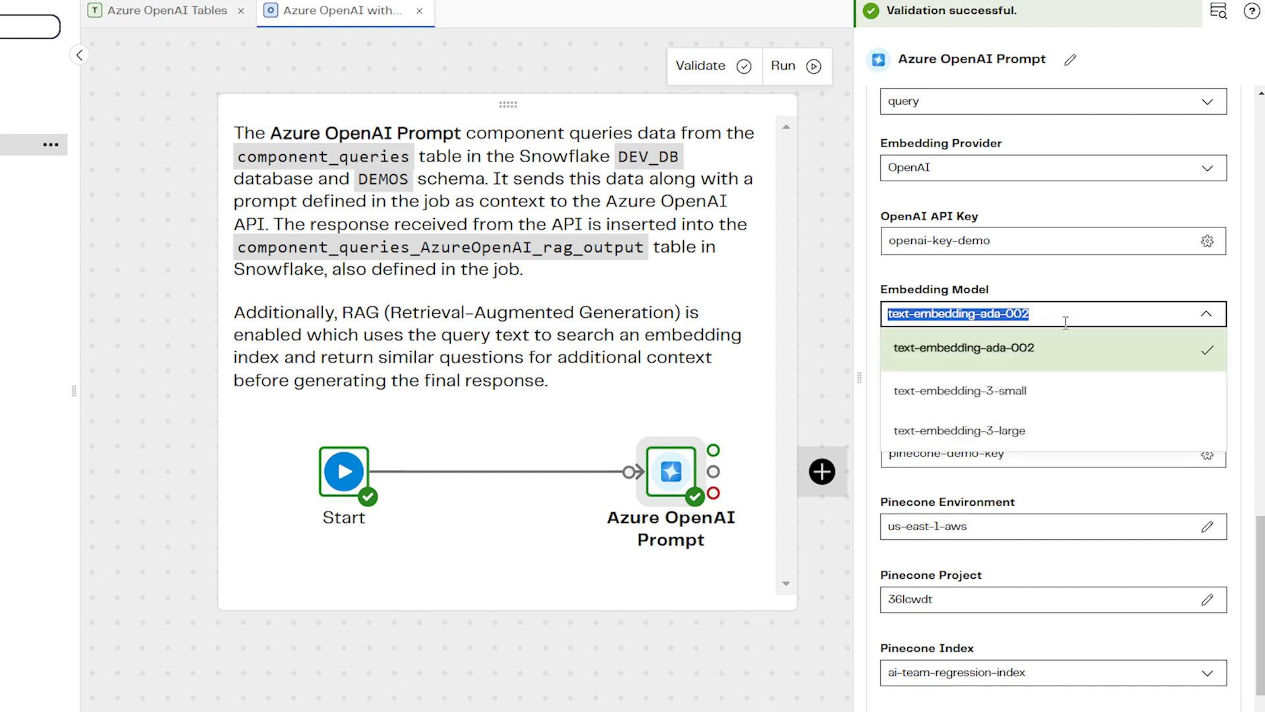
{"action": "left_click", "coordinate": [1074, 370]}
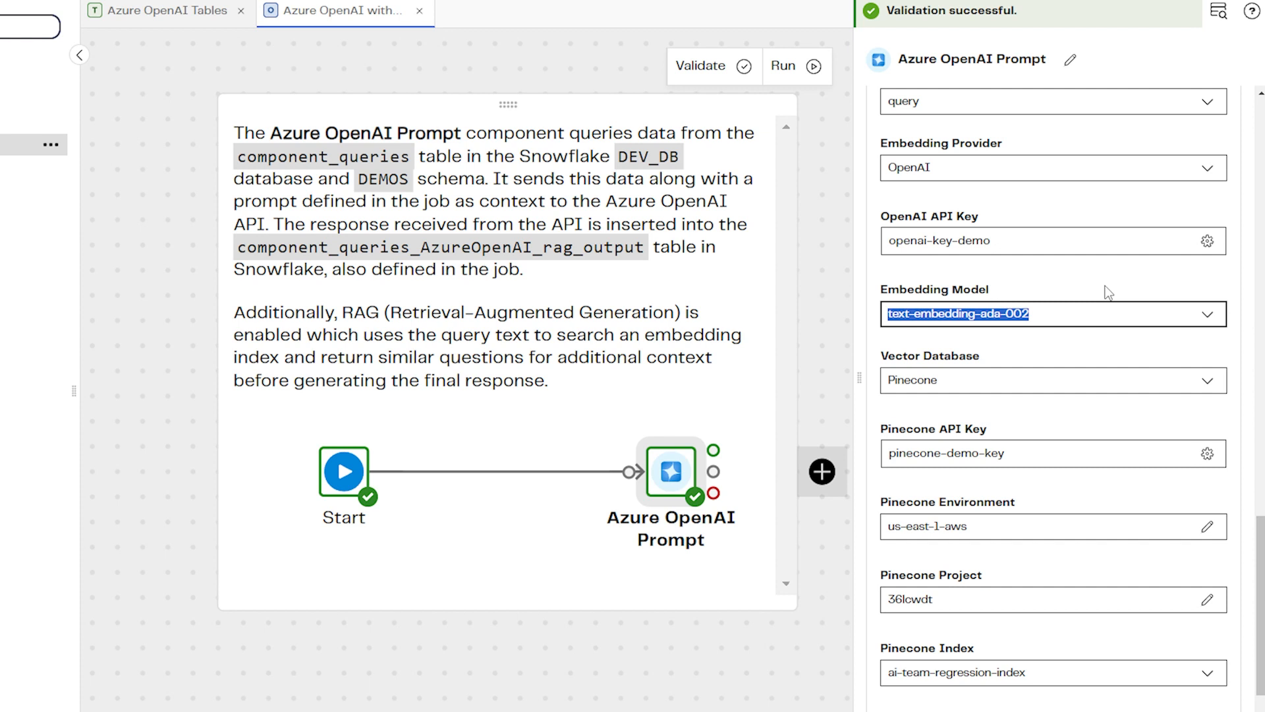
Step: Switch to the Pinecone index browser and examine the mtln_embeddingModel metadata of record 143
{"action": "left_click", "coordinate": [1105, 283]}
{"action": "left_click", "coordinate": [1107, 282]}
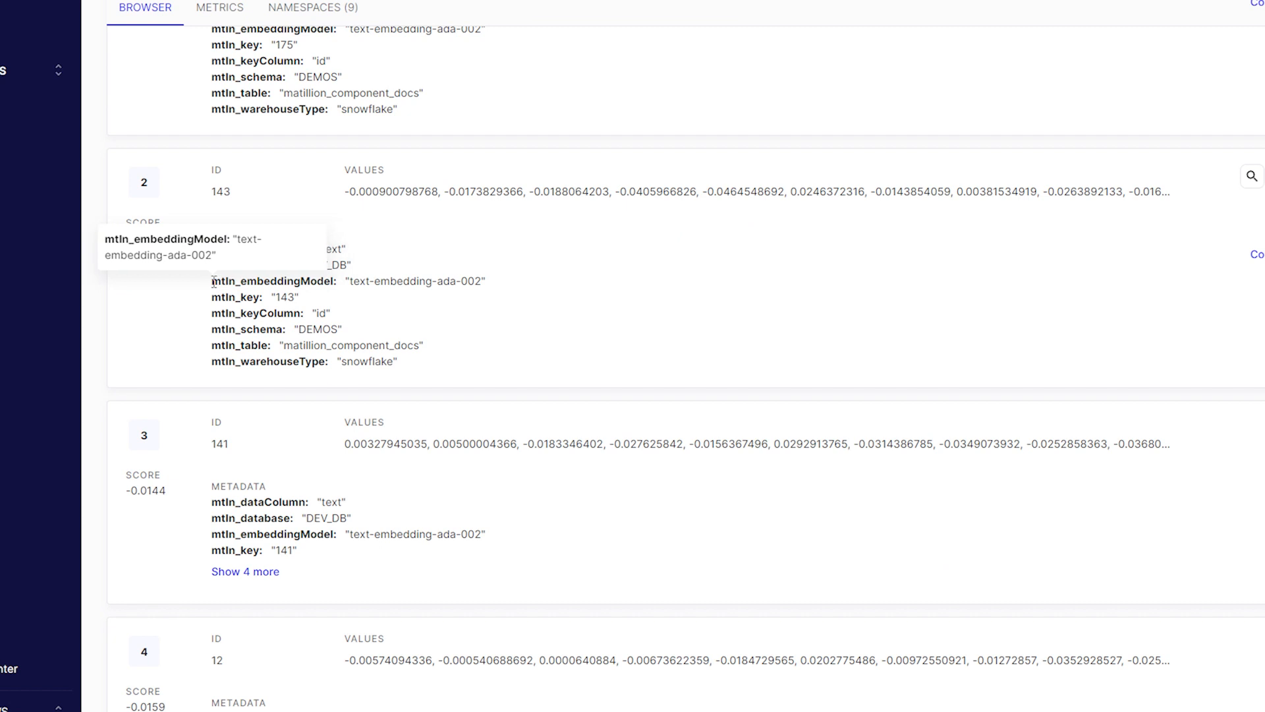
{"action": "left_click_drag", "start_coordinate": [212, 280], "coordinate": [530, 283]}
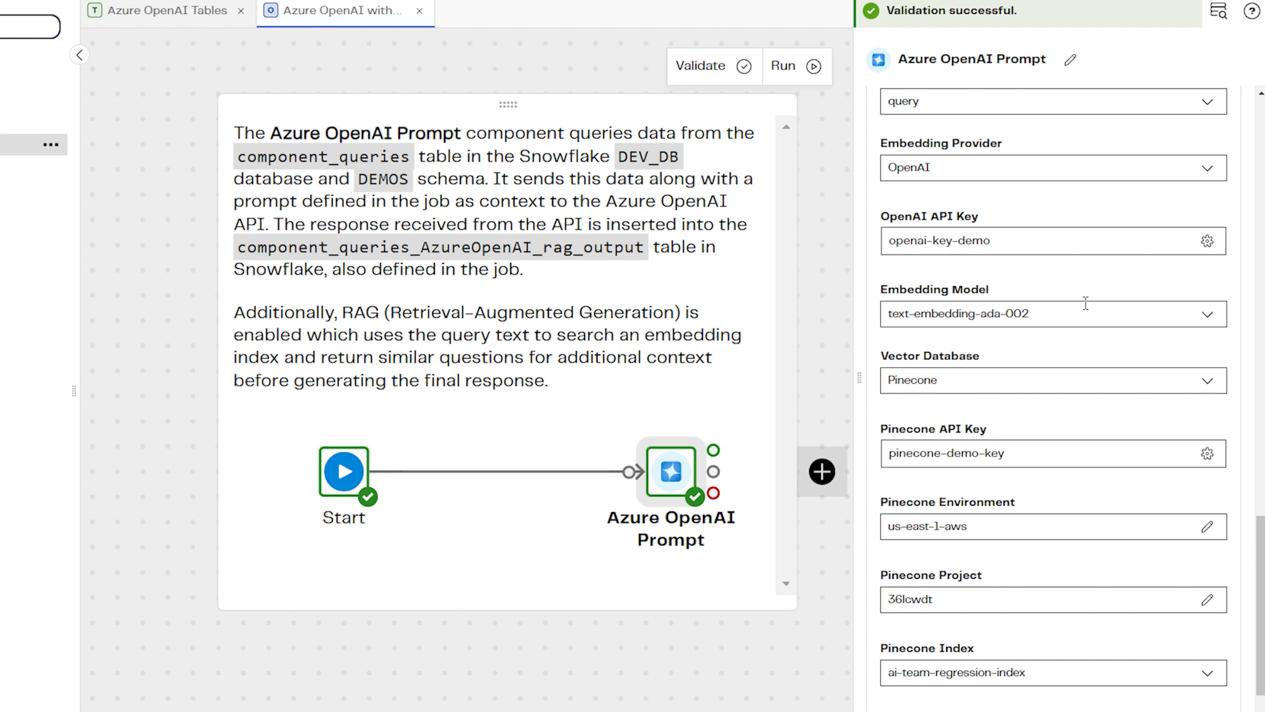
Step: Return to Matillion and review the Pinecone connection, index, namespace and Top K settings in RAG Config
{"action": "scroll", "coordinate": [1086, 303], "scroll_direction": "down", "scroll_amount": 2}
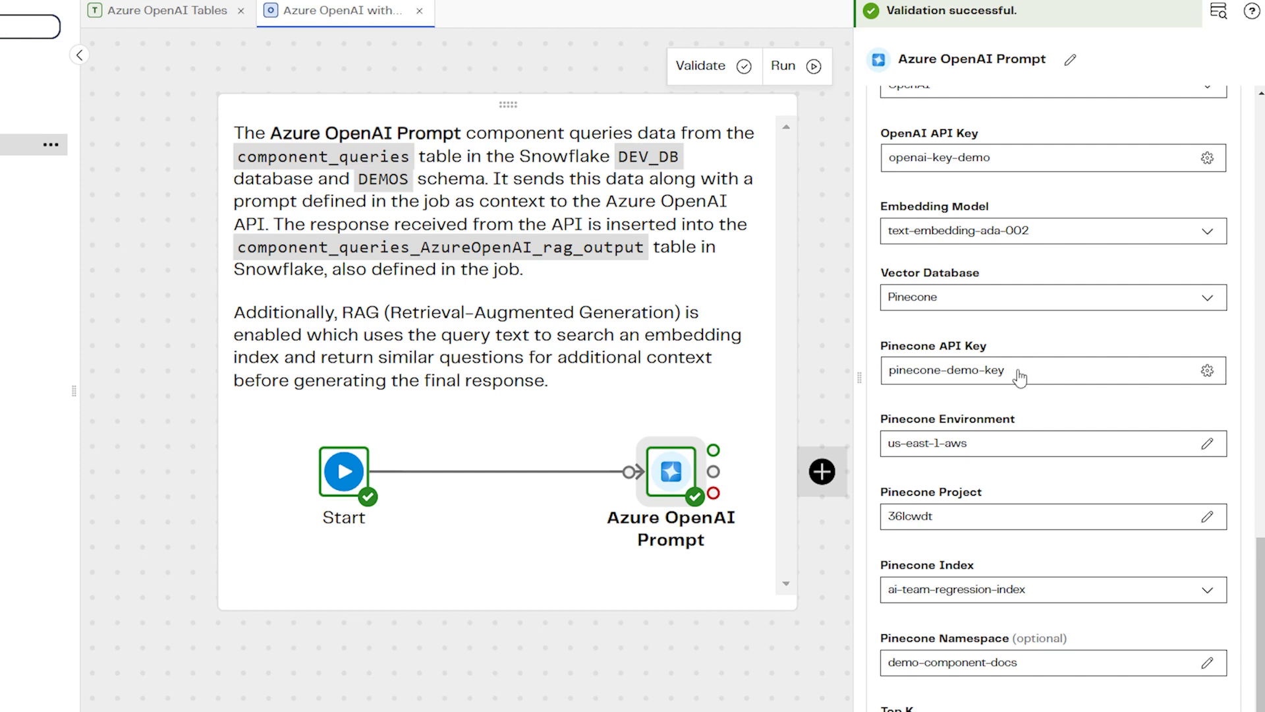
{"action": "scroll", "coordinate": [1018, 374], "scroll_direction": "down", "scroll_amount": 2}
{"action": "scroll", "coordinate": [1022, 370], "scroll_direction": "down", "scroll_amount": 1}
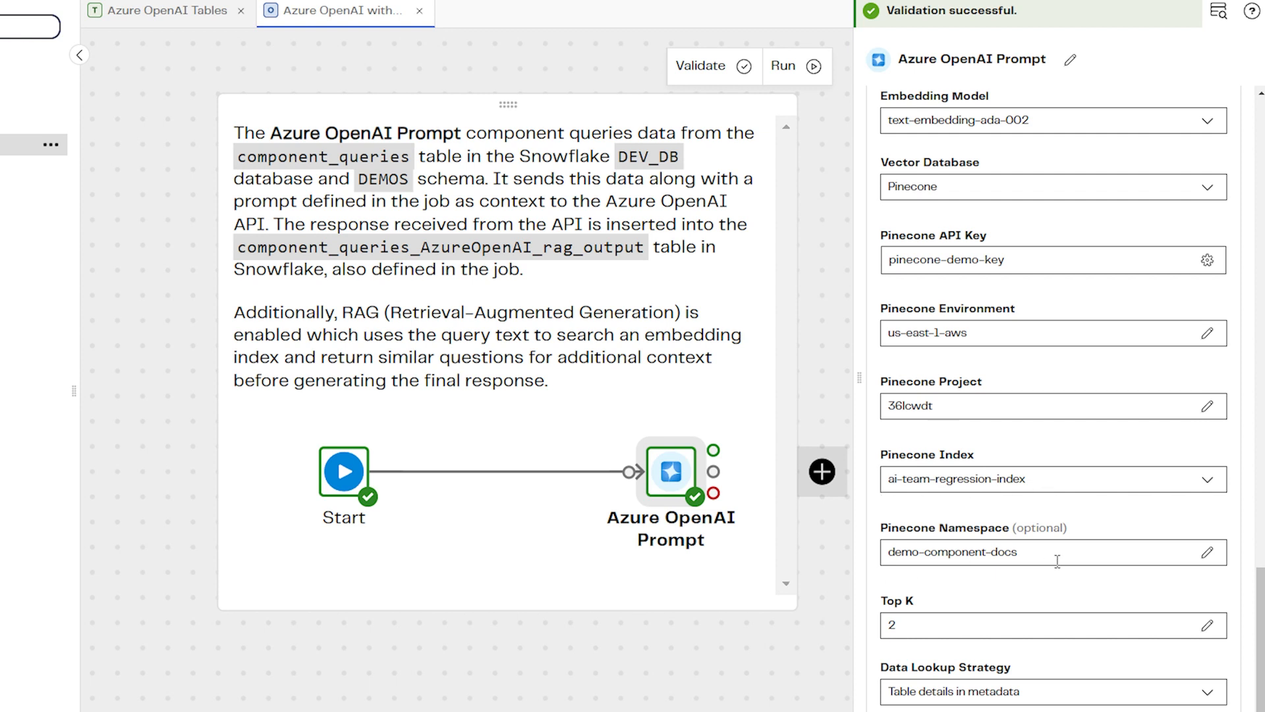
{"action": "left_click_drag", "start_coordinate": [1057, 558], "coordinate": [886, 555]}
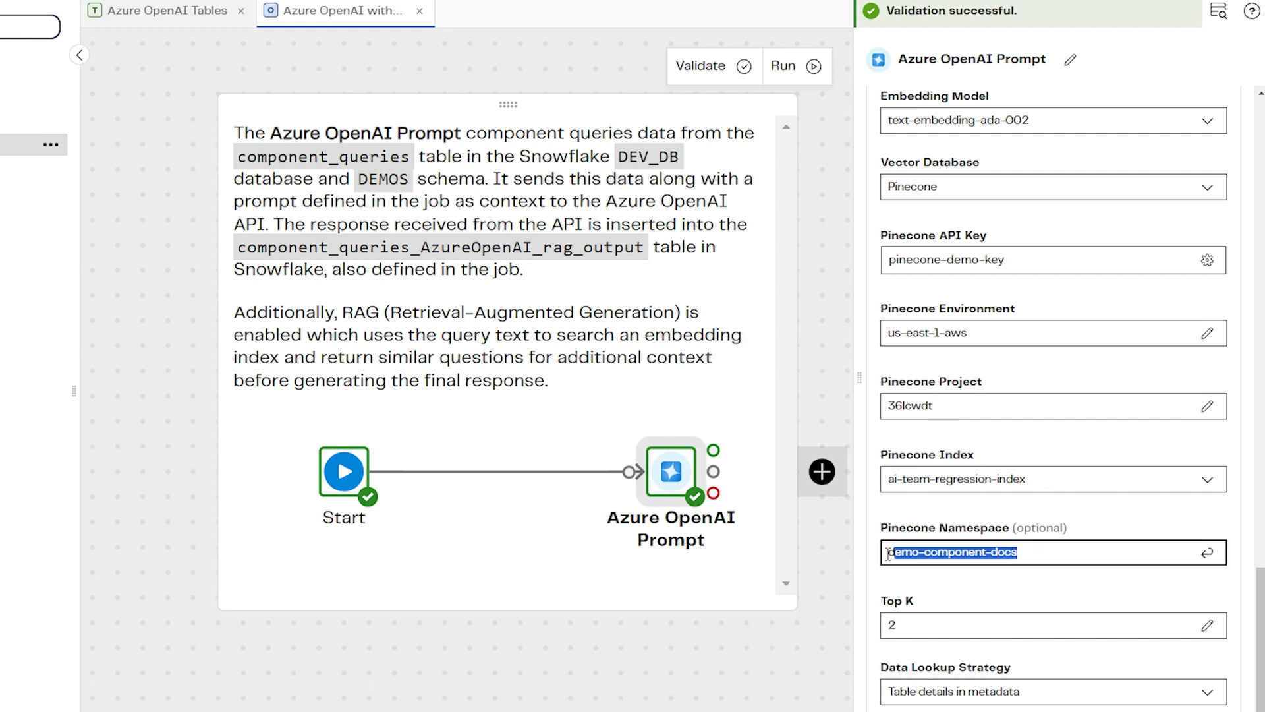
{"action": "left_click", "coordinate": [1006, 574]}
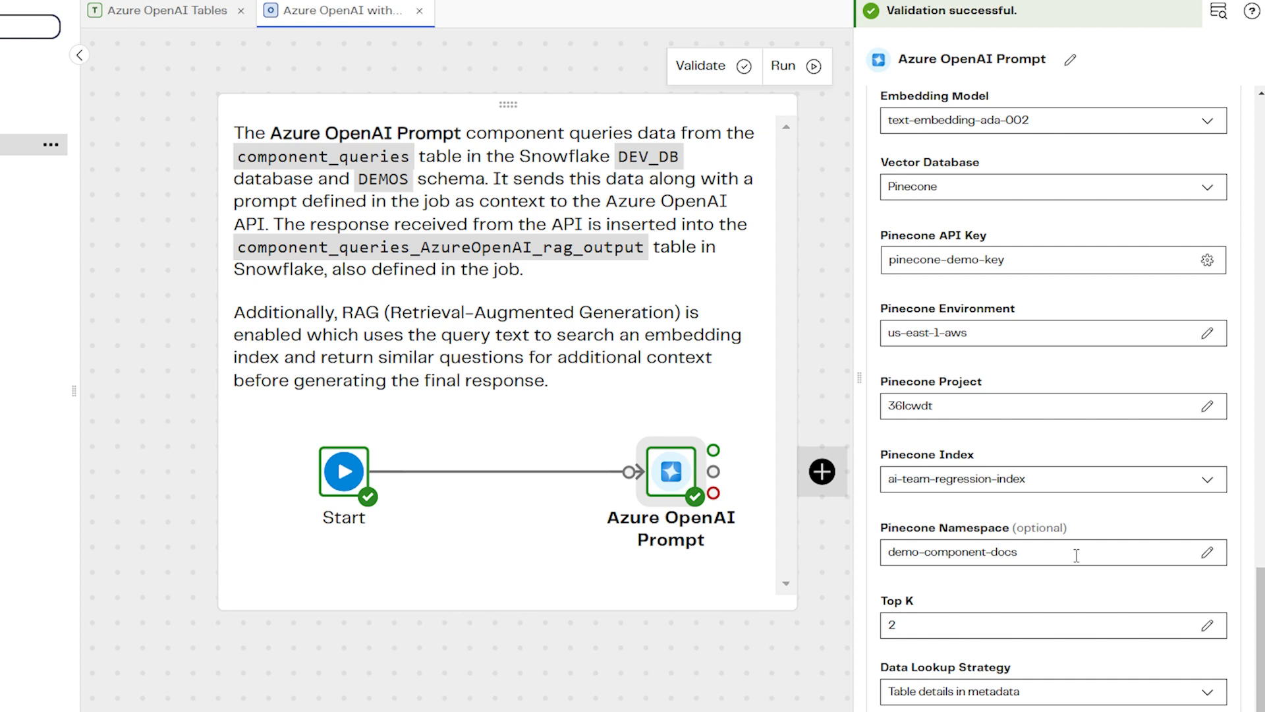
{"action": "left_click", "coordinate": [899, 615]}
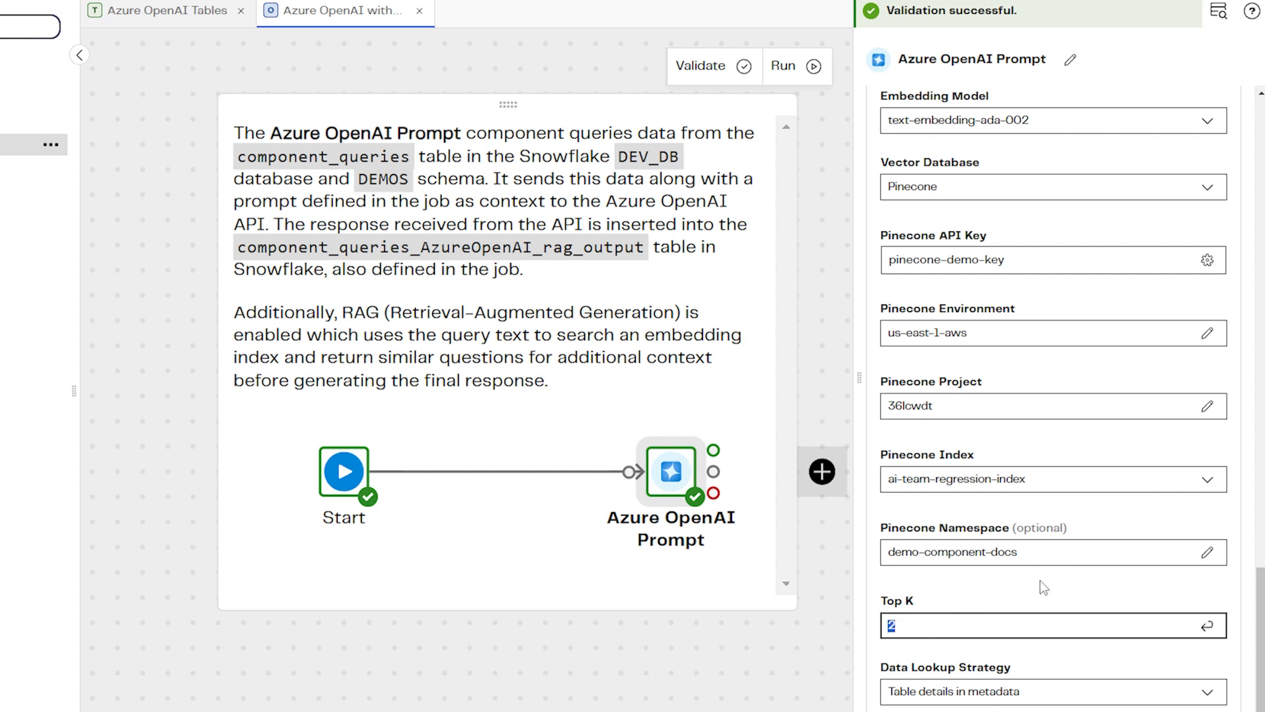
{"action": "key", "text": "Return"}
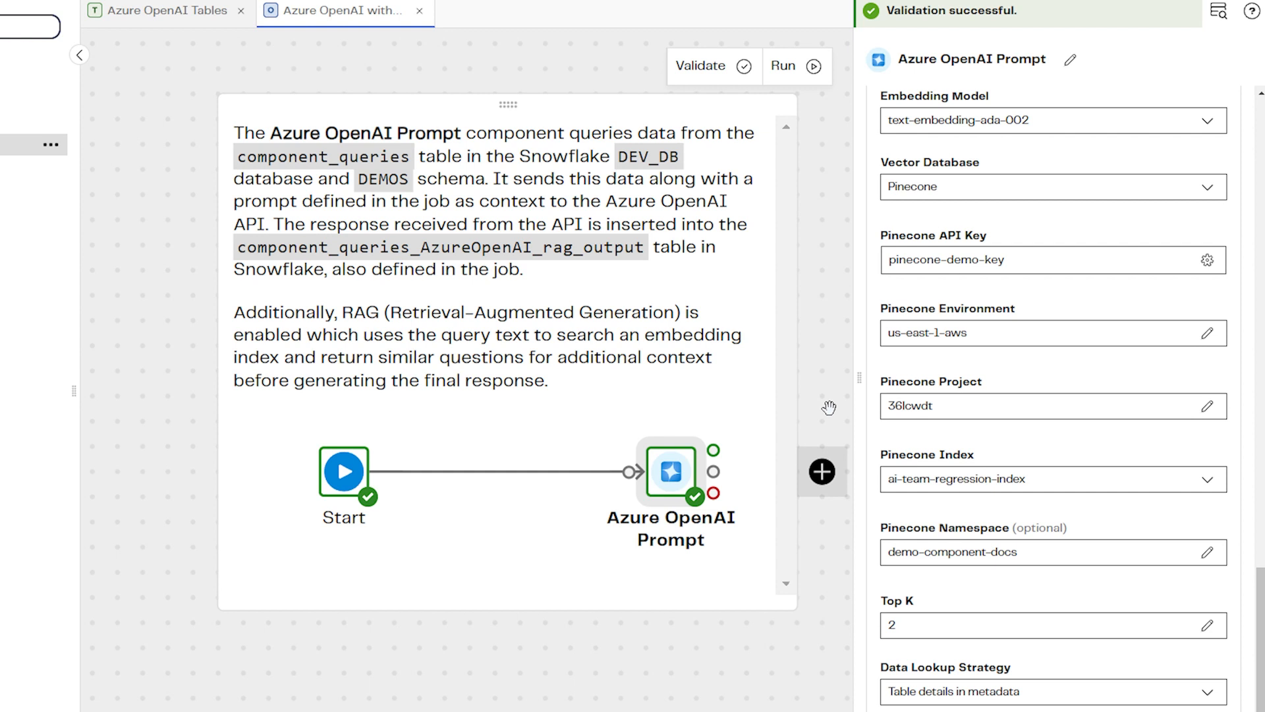
{"action": "scroll", "coordinate": [829, 408], "scroll_direction": "down", "scroll_amount": 1}
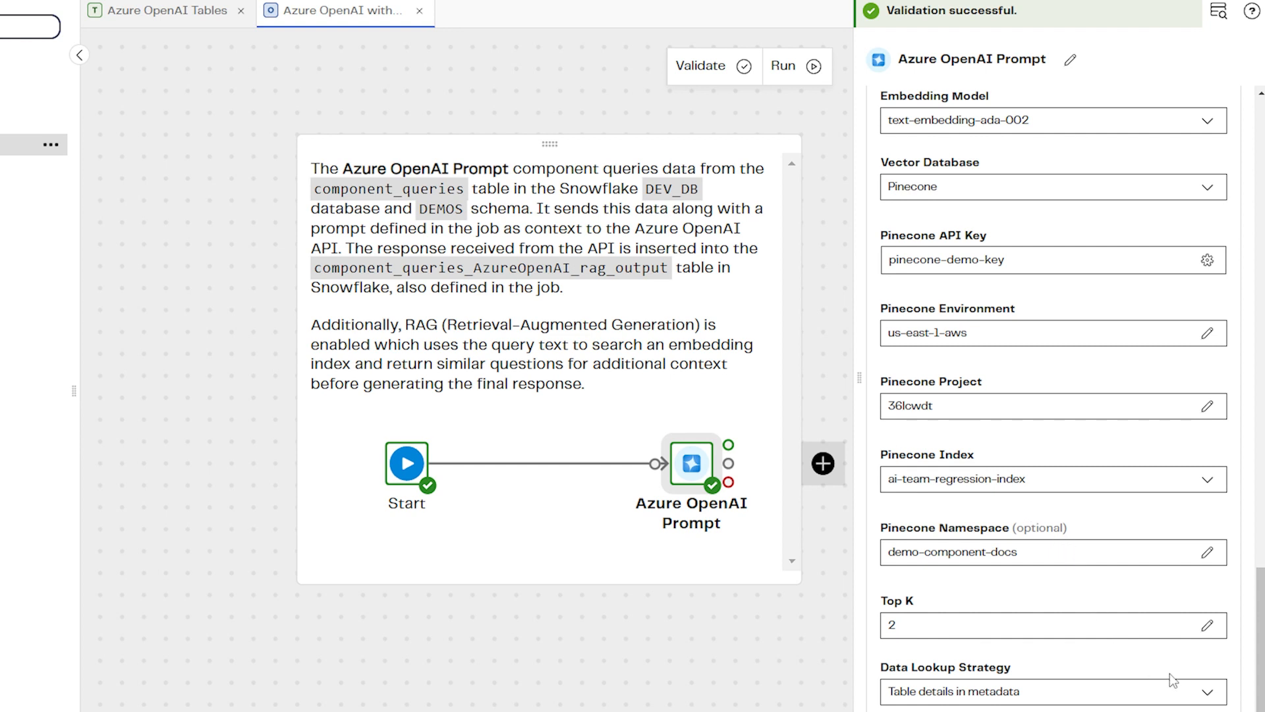
Step: Review the Data Lookup Strategy options, and examine the database and schema metadata of record 143 in Pinecone
{"action": "left_click", "coordinate": [1209, 693]}
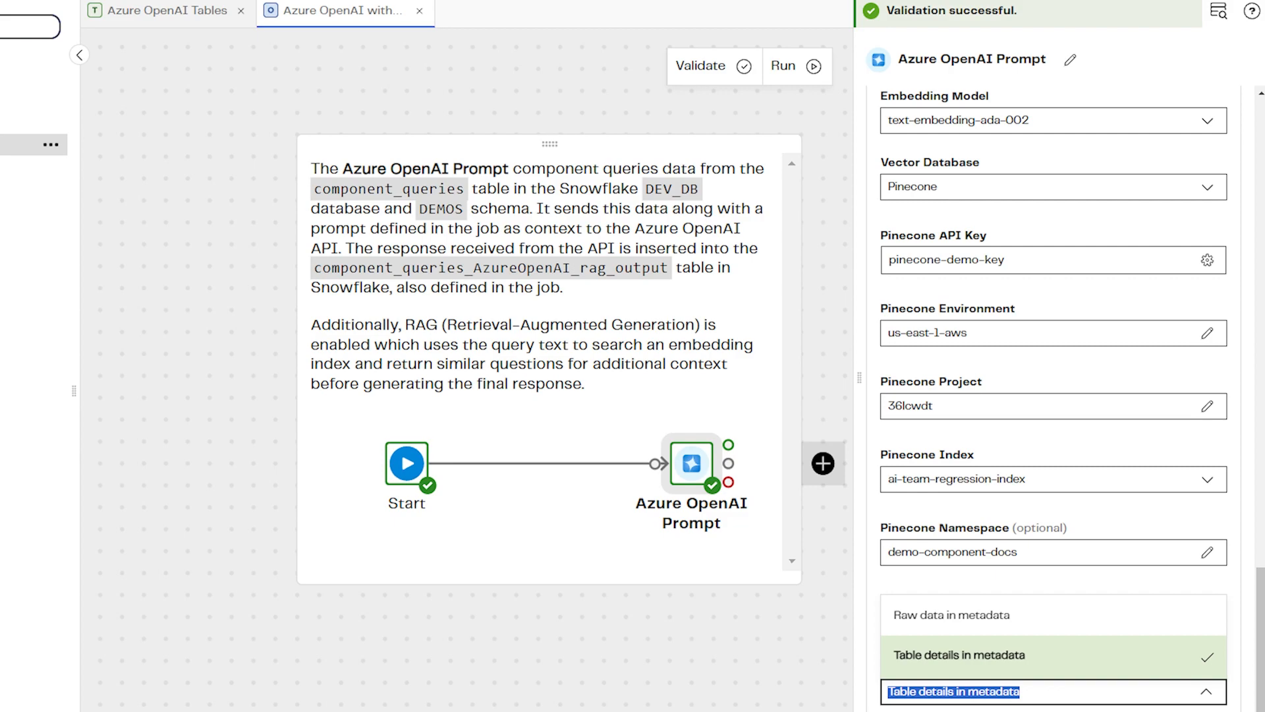
{"action": "key", "text": "Escape"}
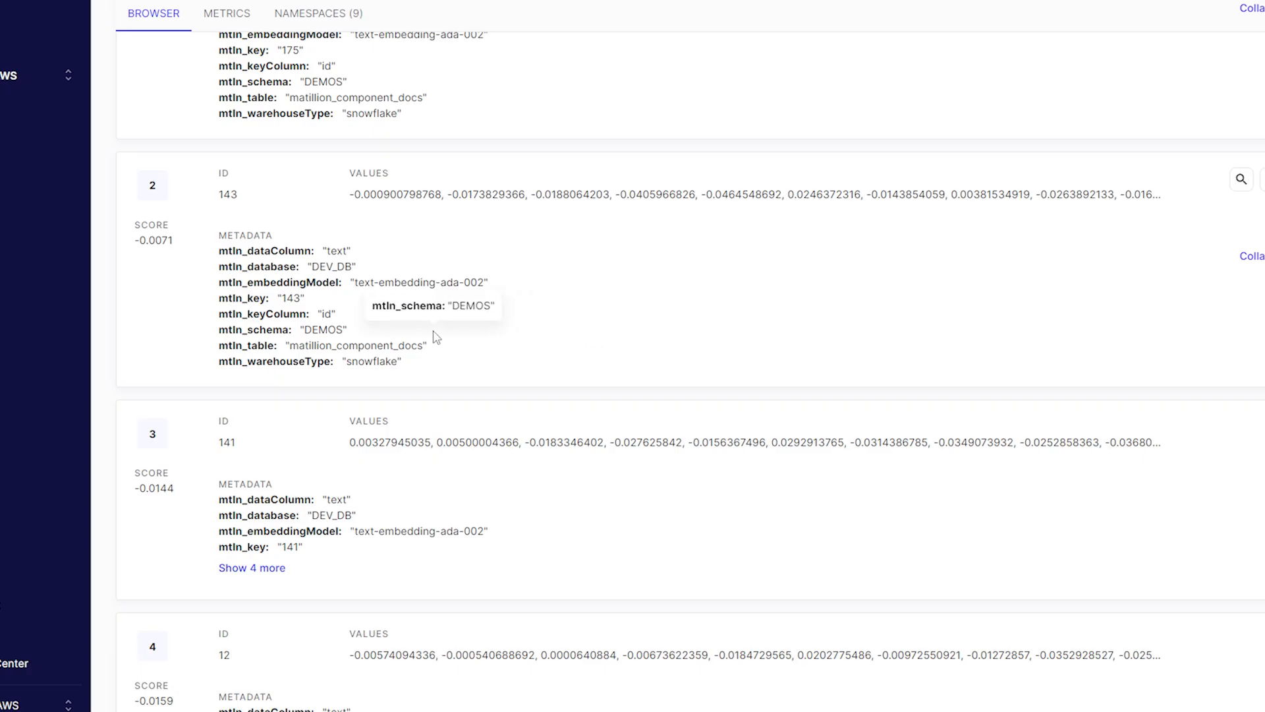
{"action": "double_click", "coordinate": [317, 264]}
{"action": "double_click", "coordinate": [324, 330]}
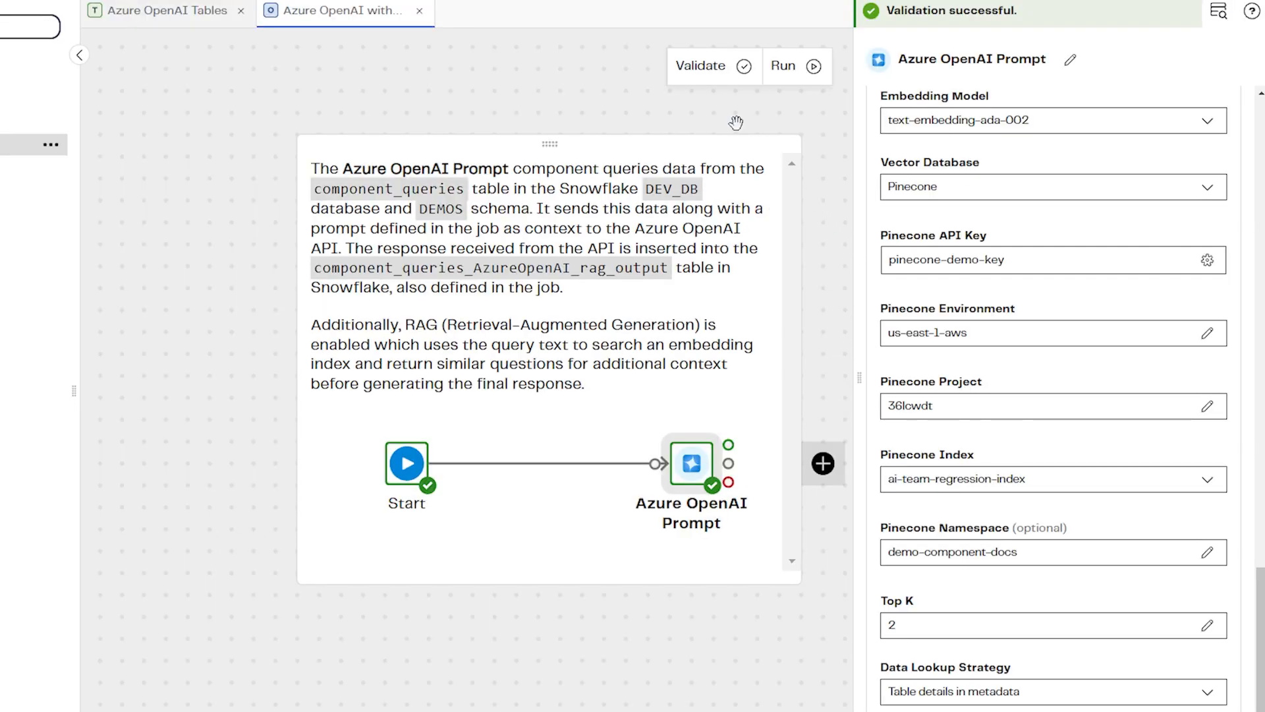
Step: Sample the component_queries_AzureOpenAI_rag_output table in Matillion's Azure OpenAI Tables pipeline
{"action": "left_click", "coordinate": [729, 86]}
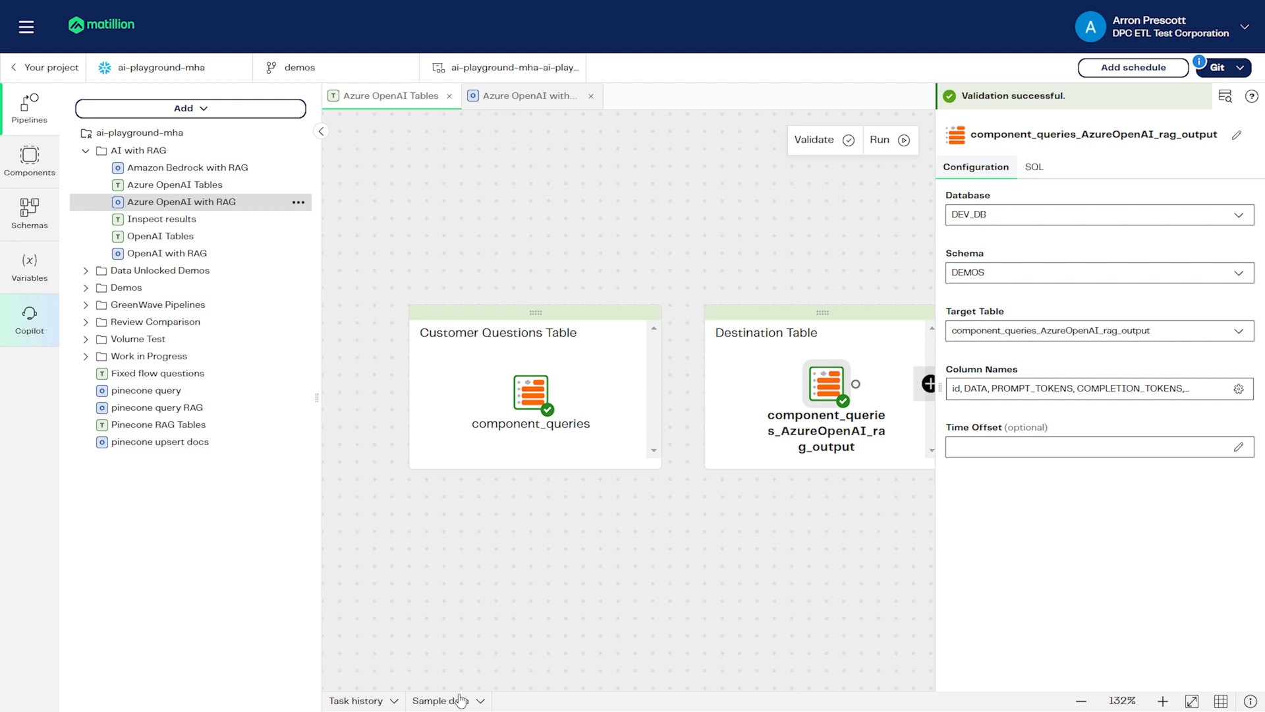
{"action": "left_click", "coordinate": [460, 700]}
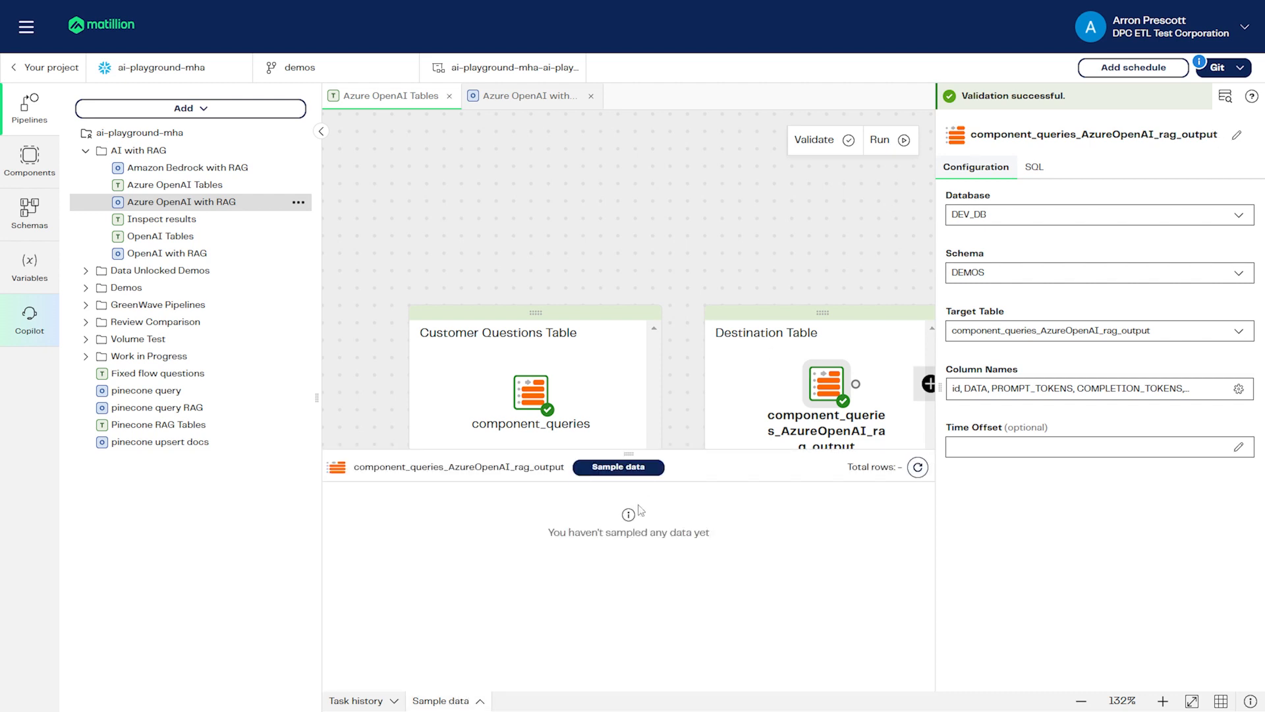
{"action": "left_click", "coordinate": [638, 469]}
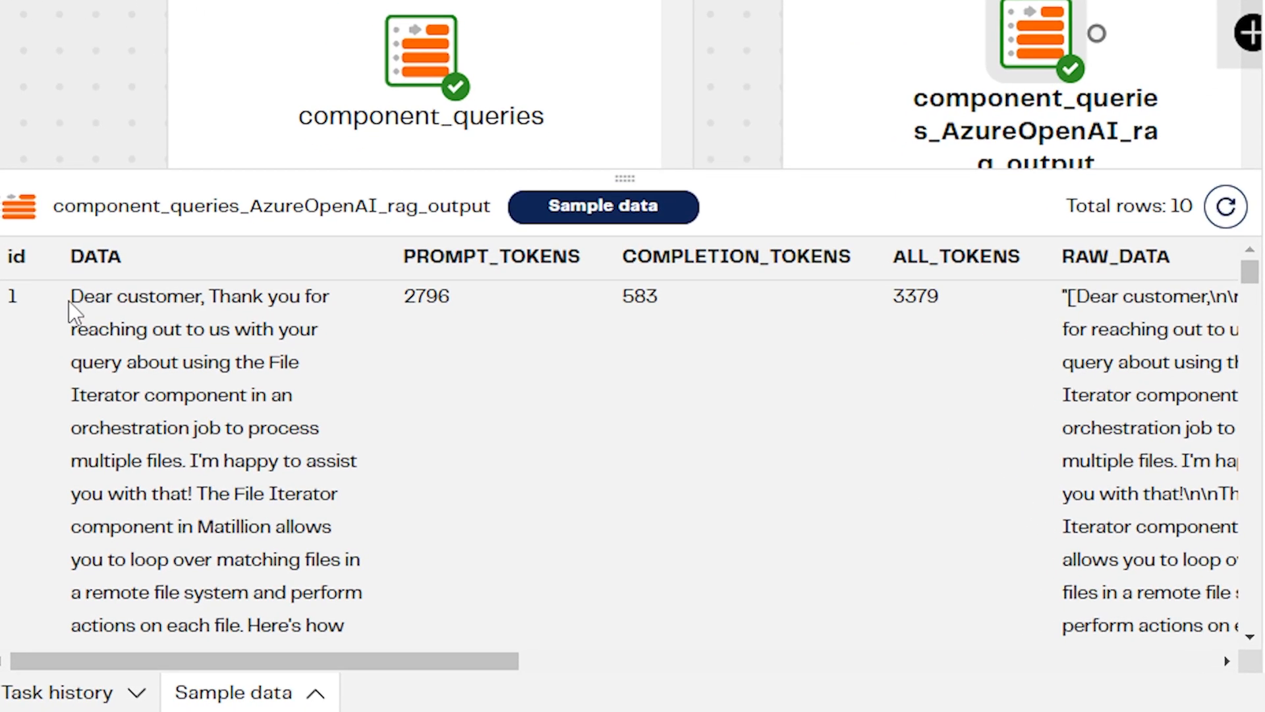
Step: Read the generated customer response for id 1 in the DATA column of the sampled output
{"action": "left_click_drag", "start_coordinate": [70, 301], "coordinate": [361, 464]}
{"action": "left_click", "coordinate": [483, 499]}
{"action": "scroll", "coordinate": [482, 500], "scroll_direction": "down", "scroll_amount": 2}
{"action": "scroll", "coordinate": [483, 499], "scroll_direction": "up", "scroll_amount": 2}
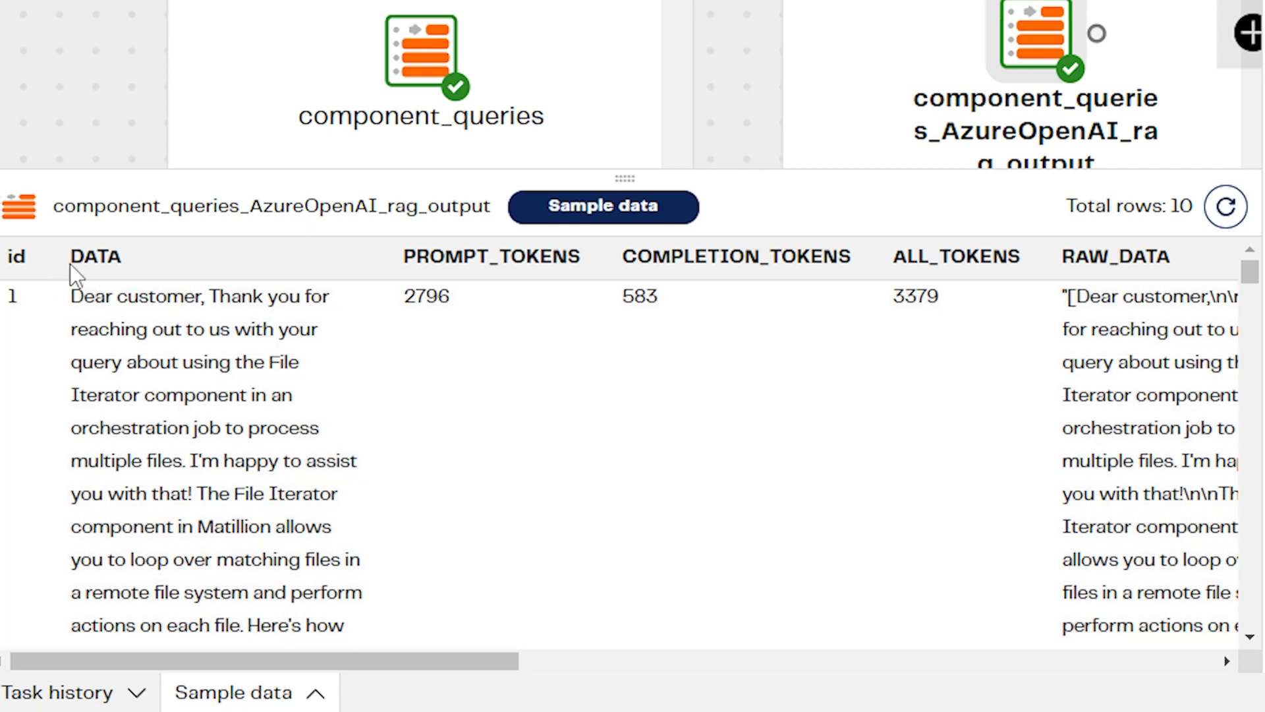
{"action": "left_click_drag", "start_coordinate": [76, 259], "coordinate": [120, 257]}
{"action": "left_click", "coordinate": [525, 369]}
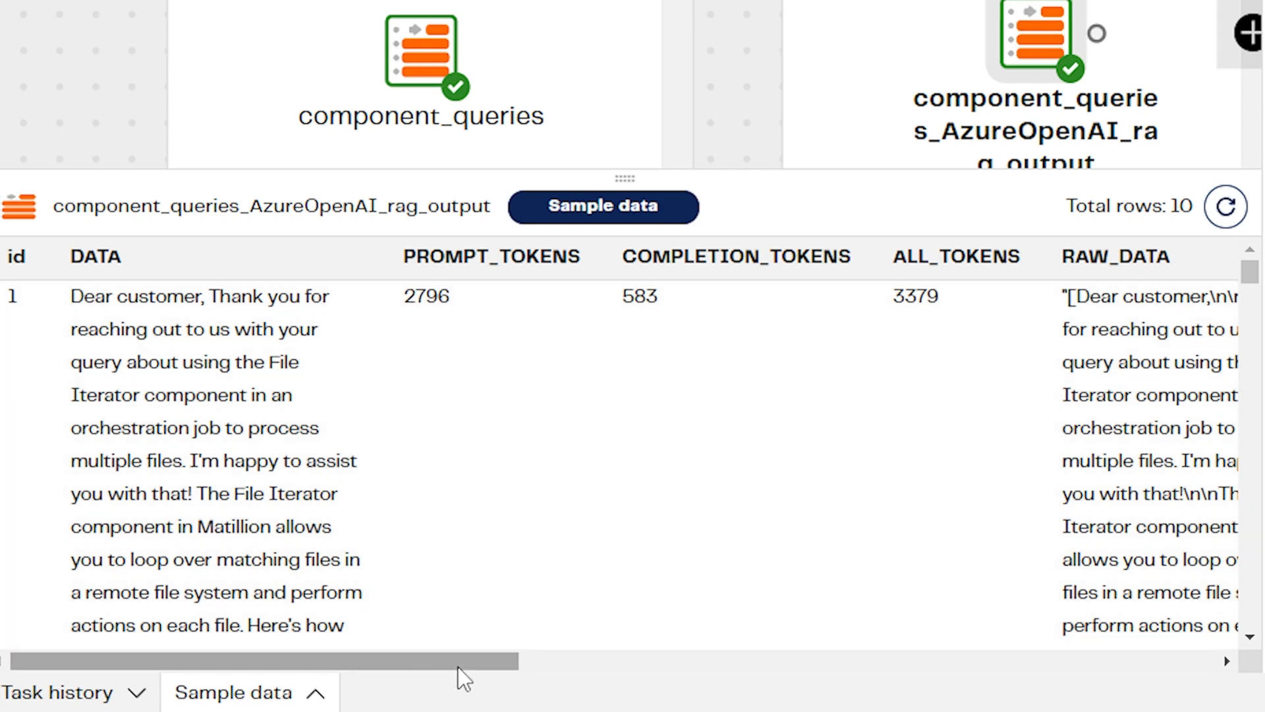
Step: Examine the SYSTEM_PROMPT and USER_PROMPT columns of the sampled output table
{"action": "left_click_drag", "start_coordinate": [457, 661], "coordinate": [827, 662]}
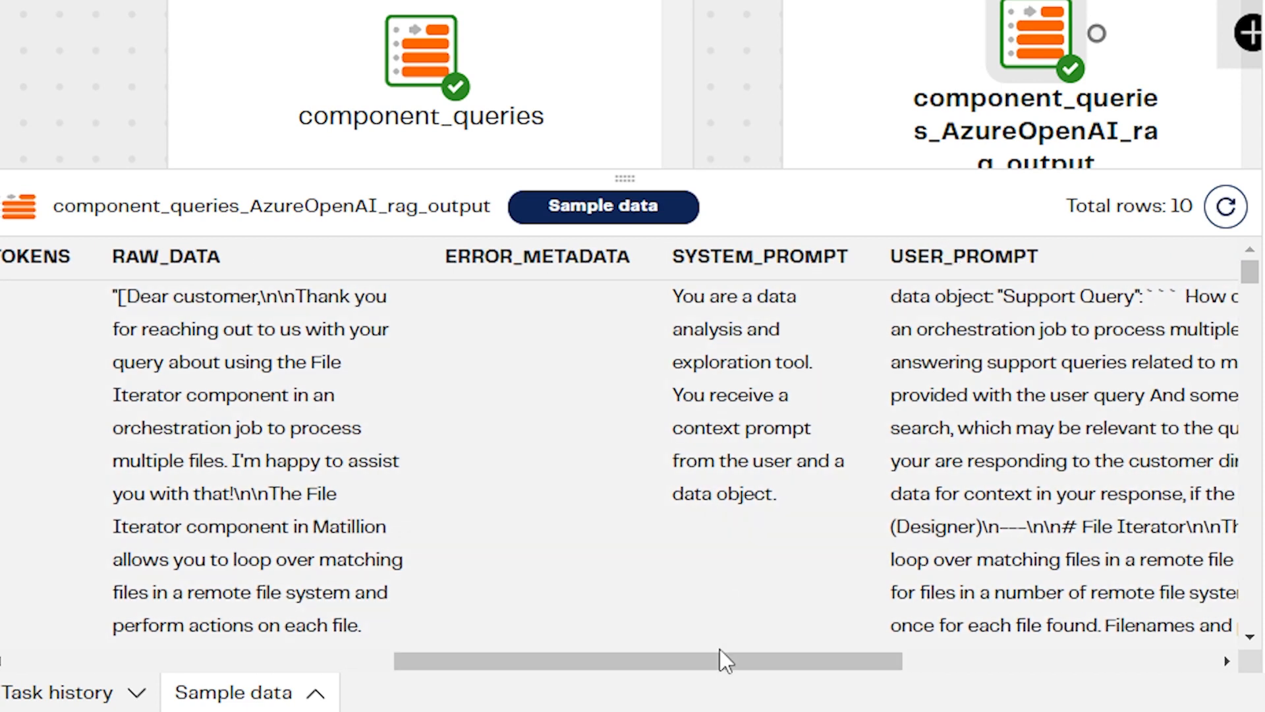
{"action": "left_click_drag", "start_coordinate": [720, 660], "coordinate": [881, 675]}
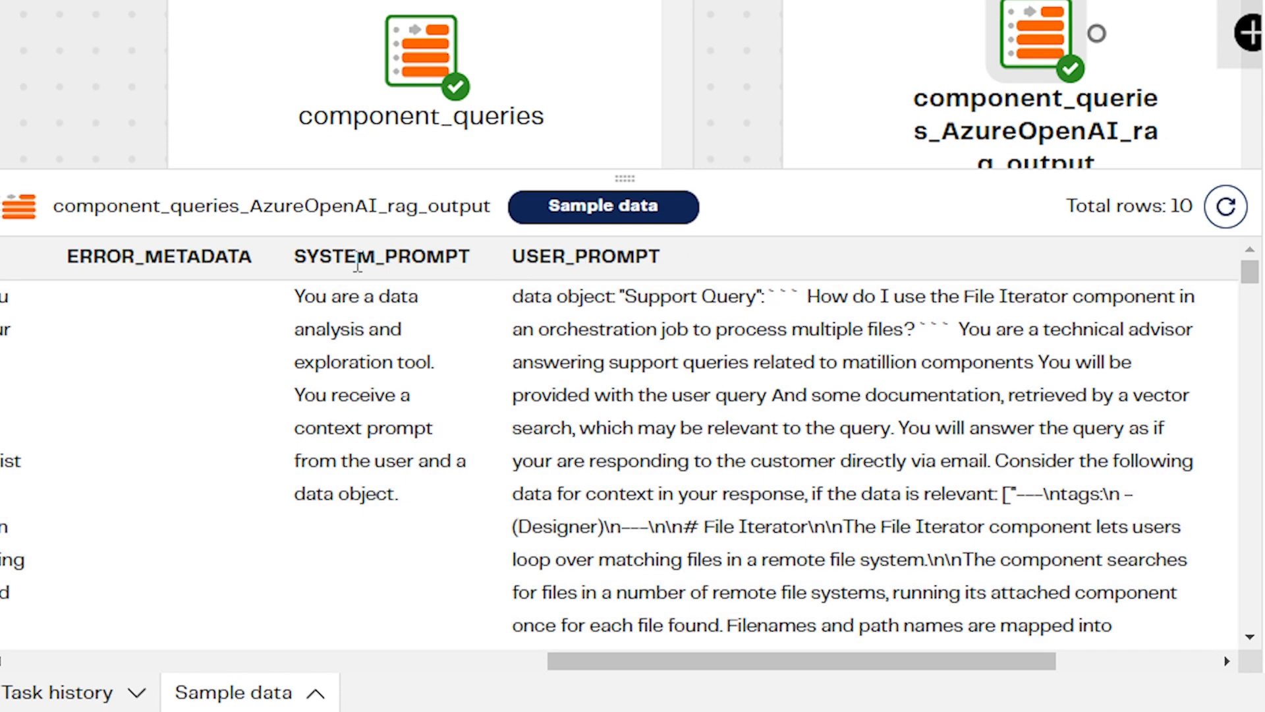